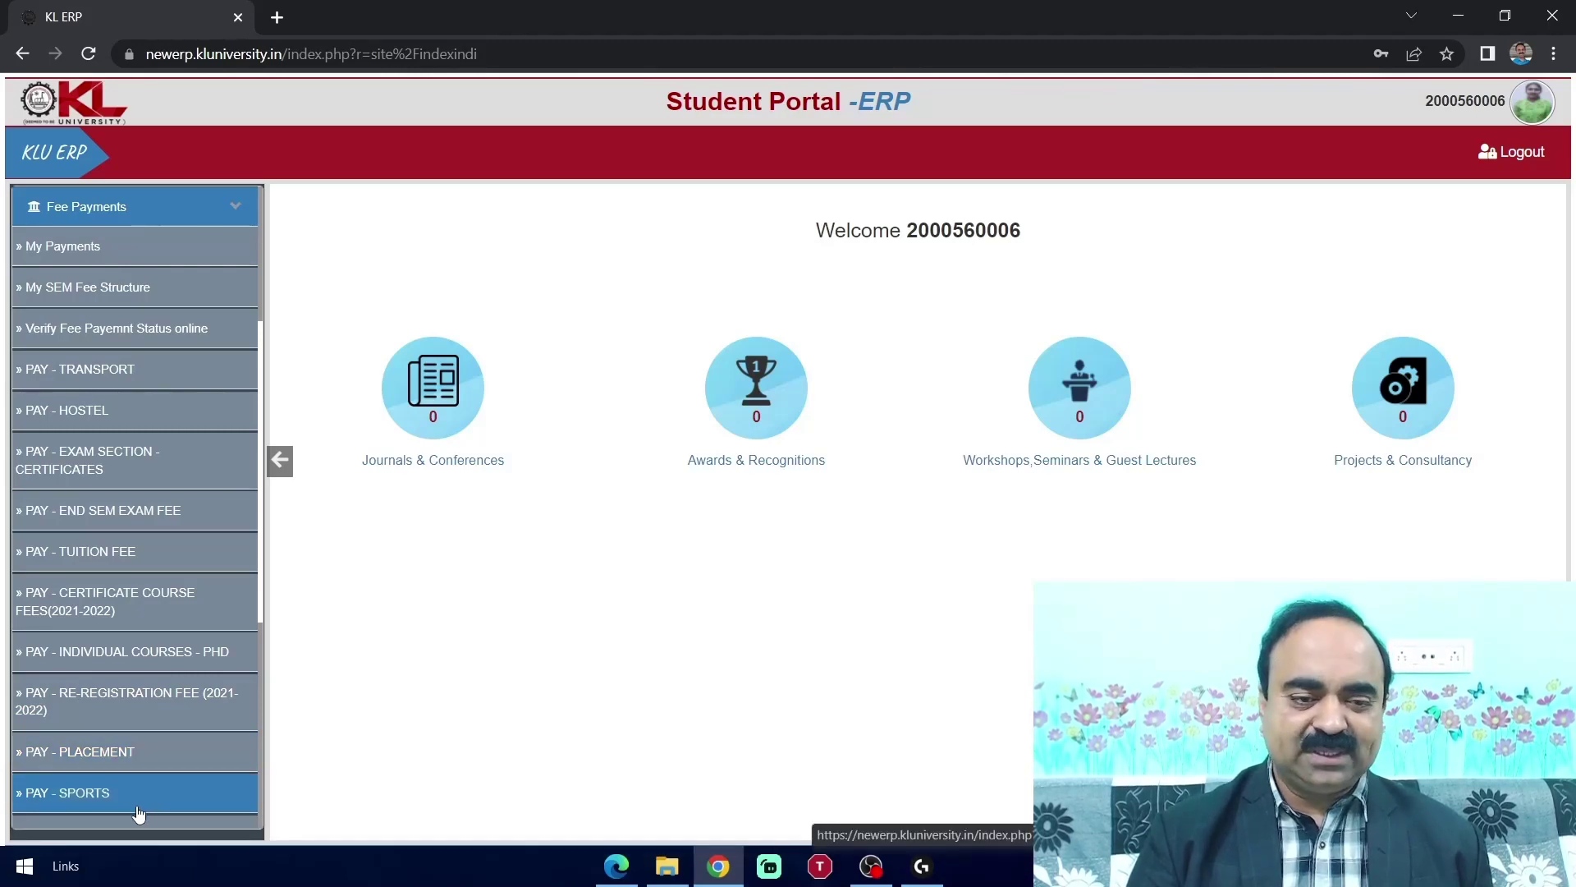
Go to PAY - END SEM EXAM FEE under Fee Payments in the sidebar
click(143, 511)
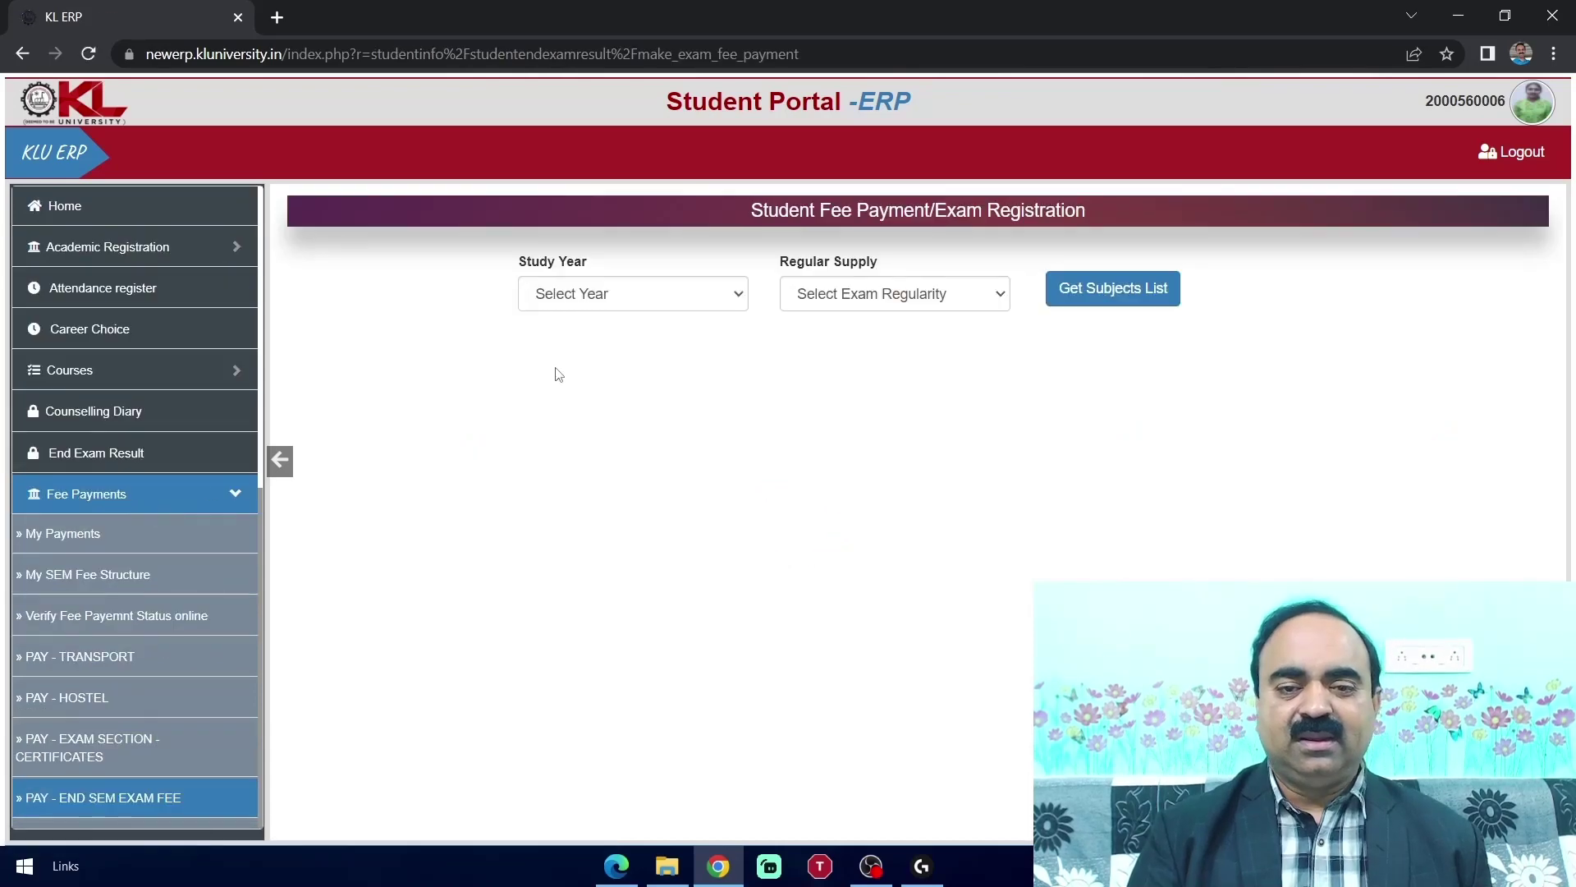
Load the year - 2 - Even Sem Regular exam subjects, showing the 1505 exam fee
click(738, 301)
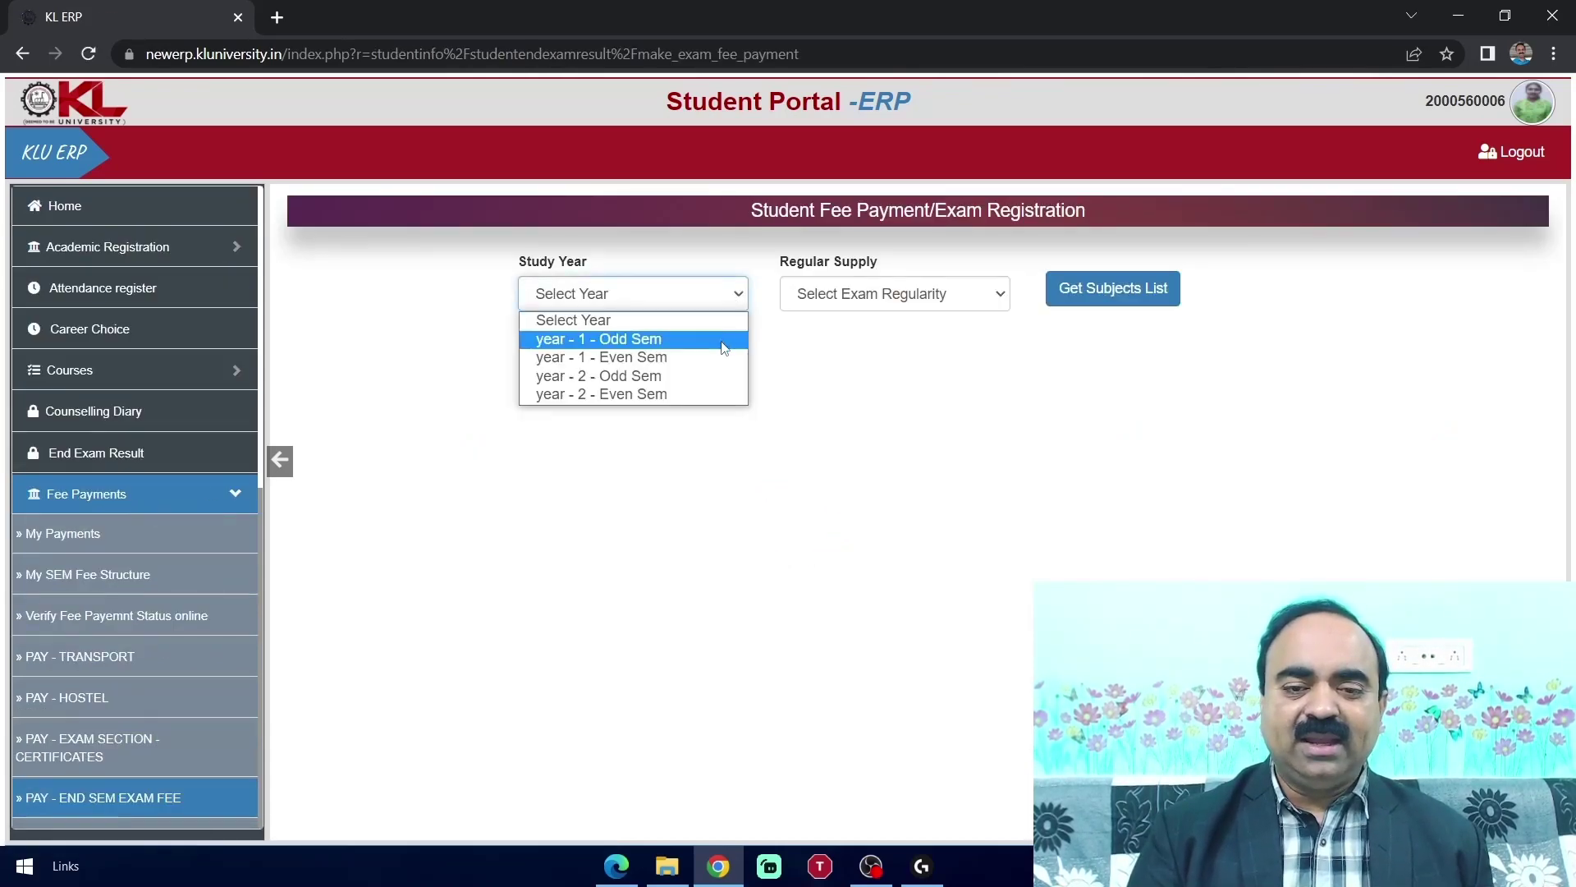
click(709, 395)
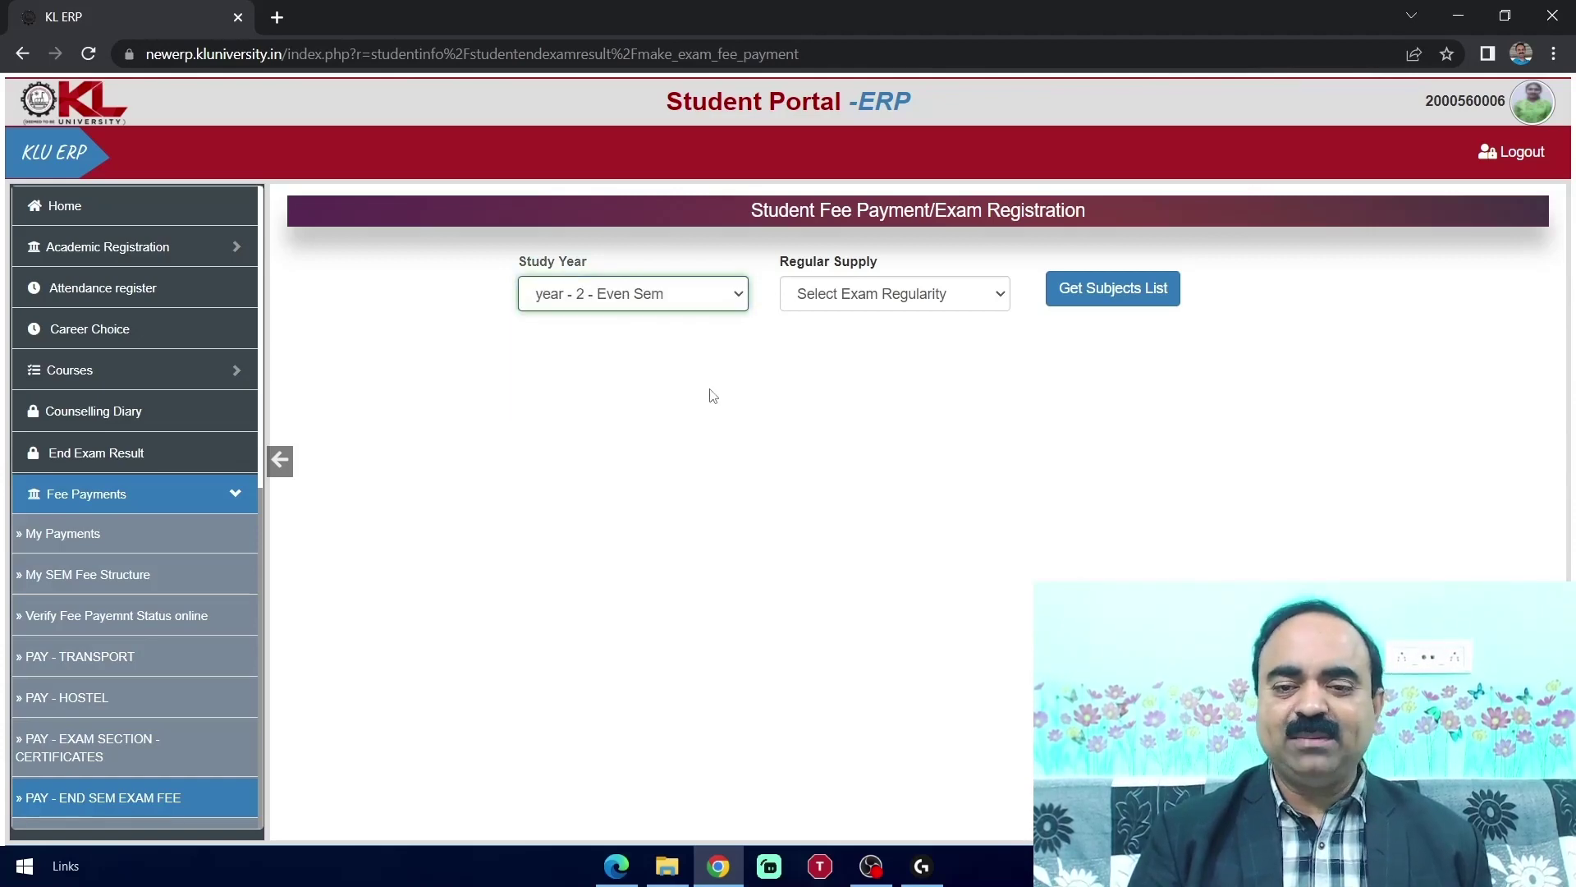
click(999, 305)
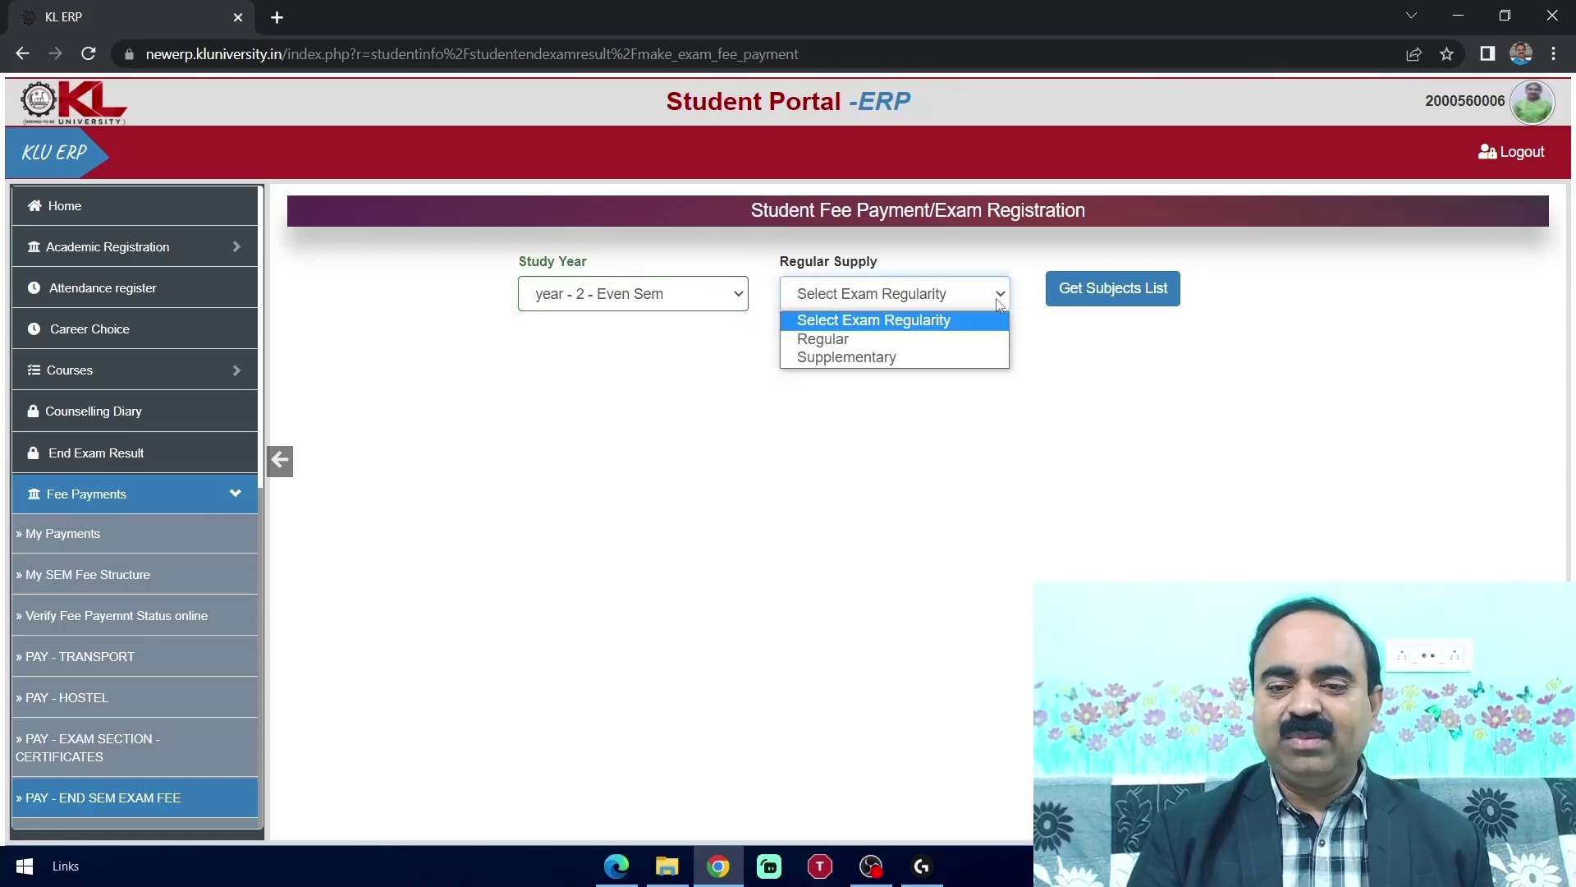
click(962, 344)
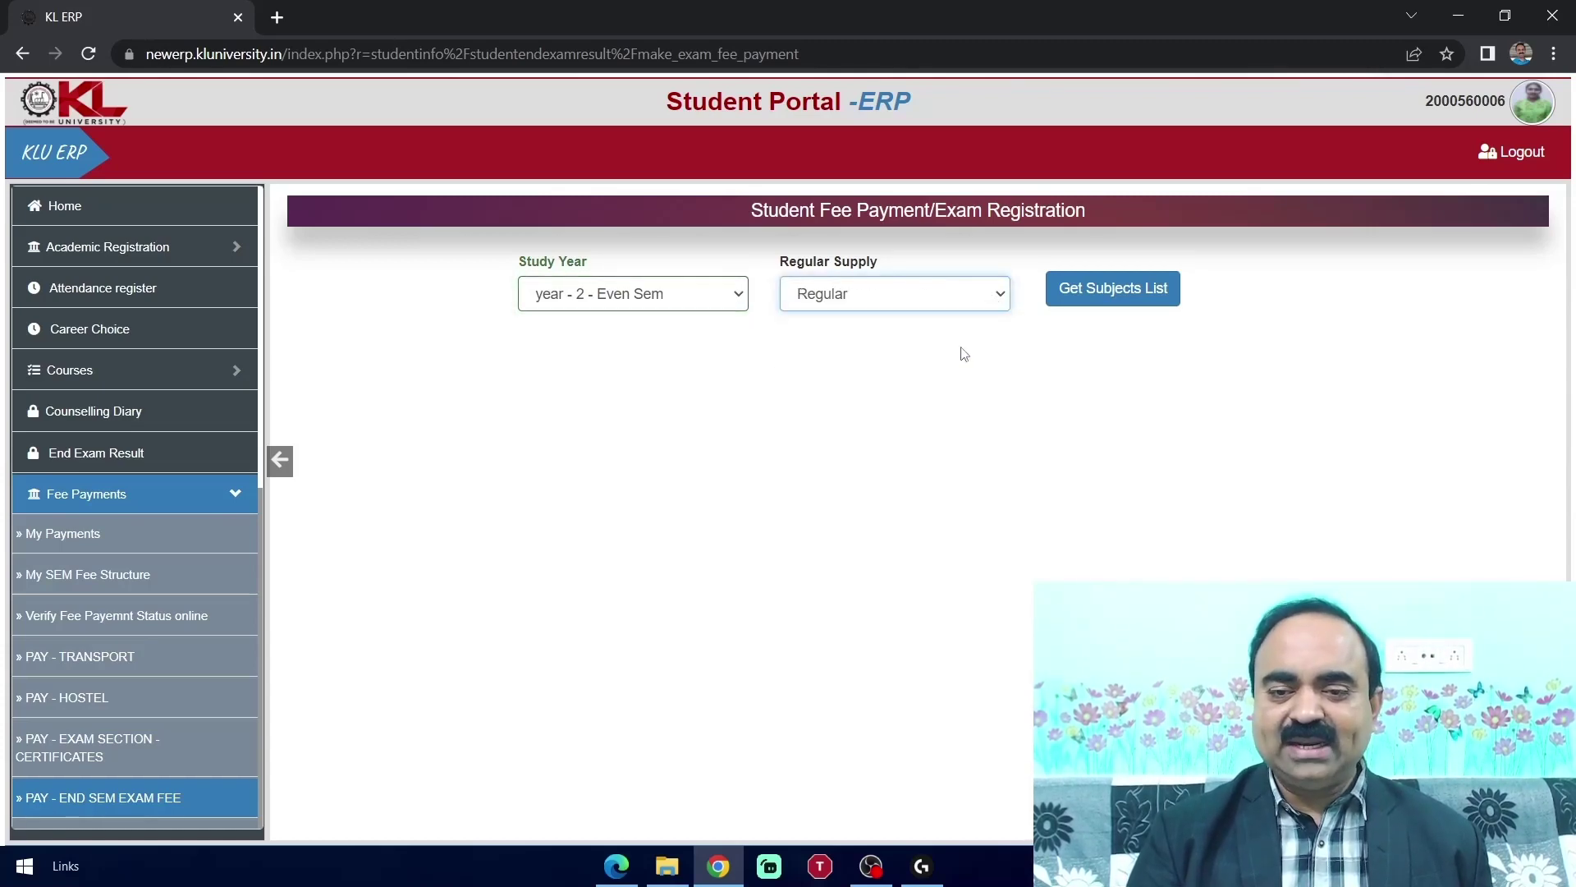
click(1116, 289)
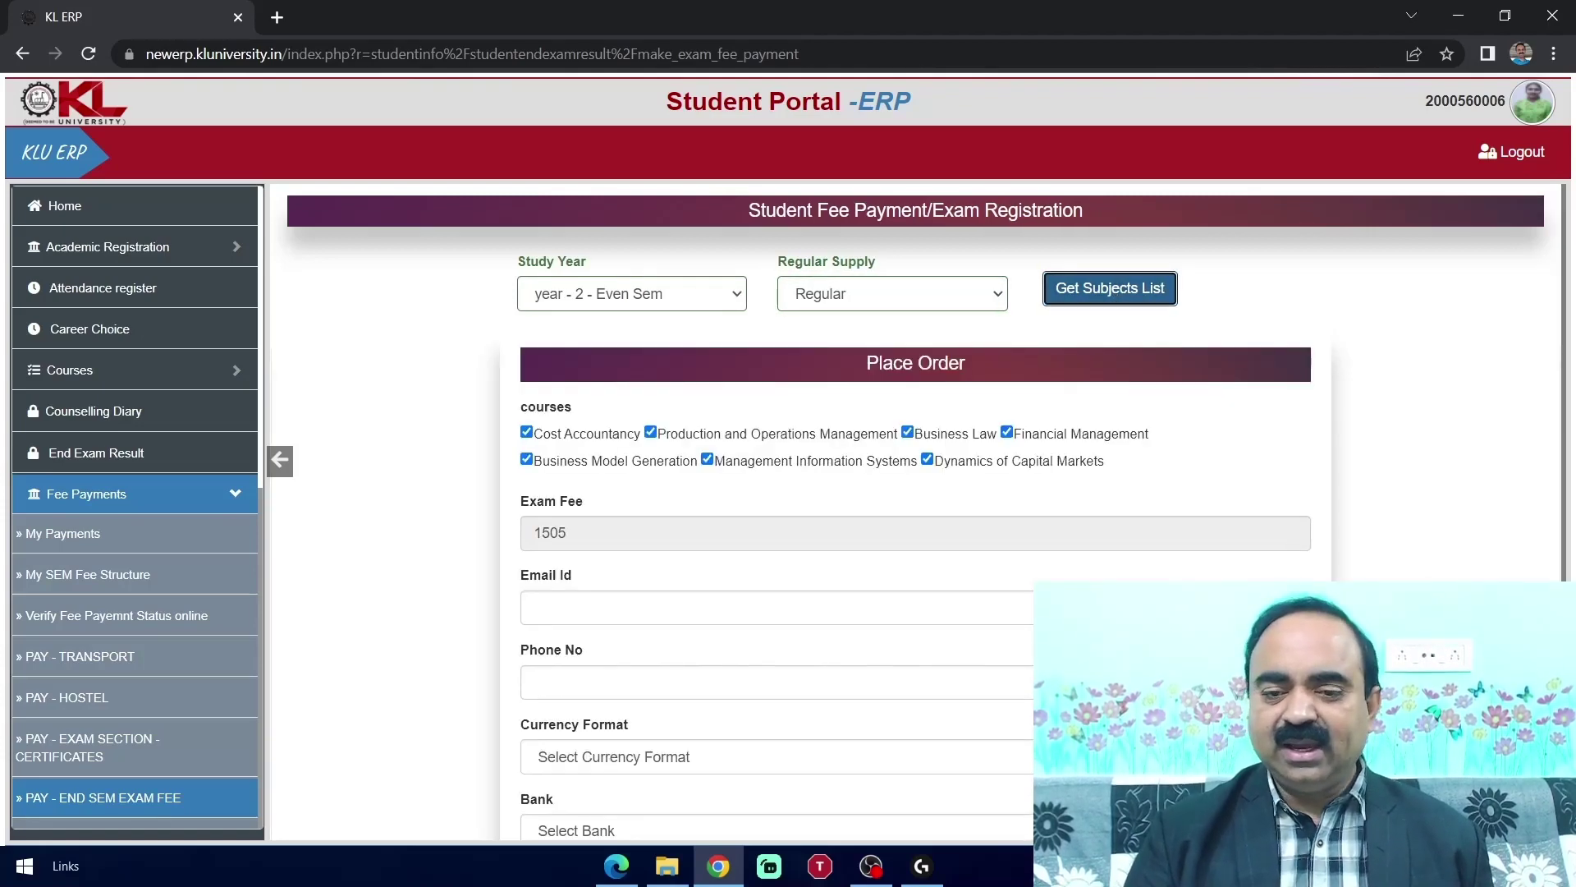
Fill in the student's e-mail address and phone number on the exam fee order form
scroll(915, 512, down, 1)
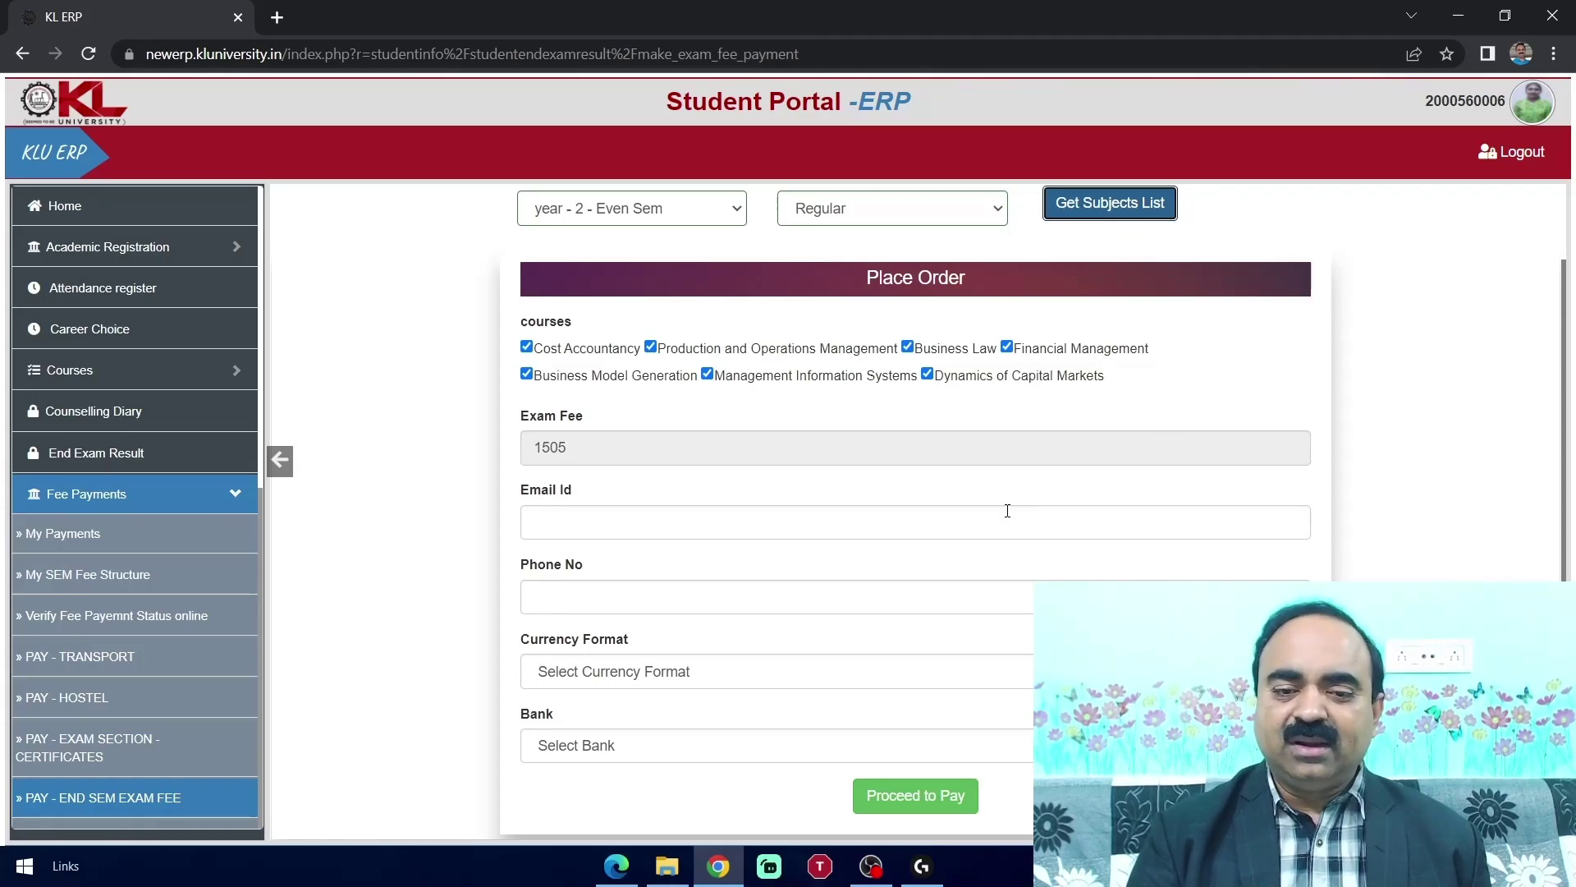
click(806, 521)
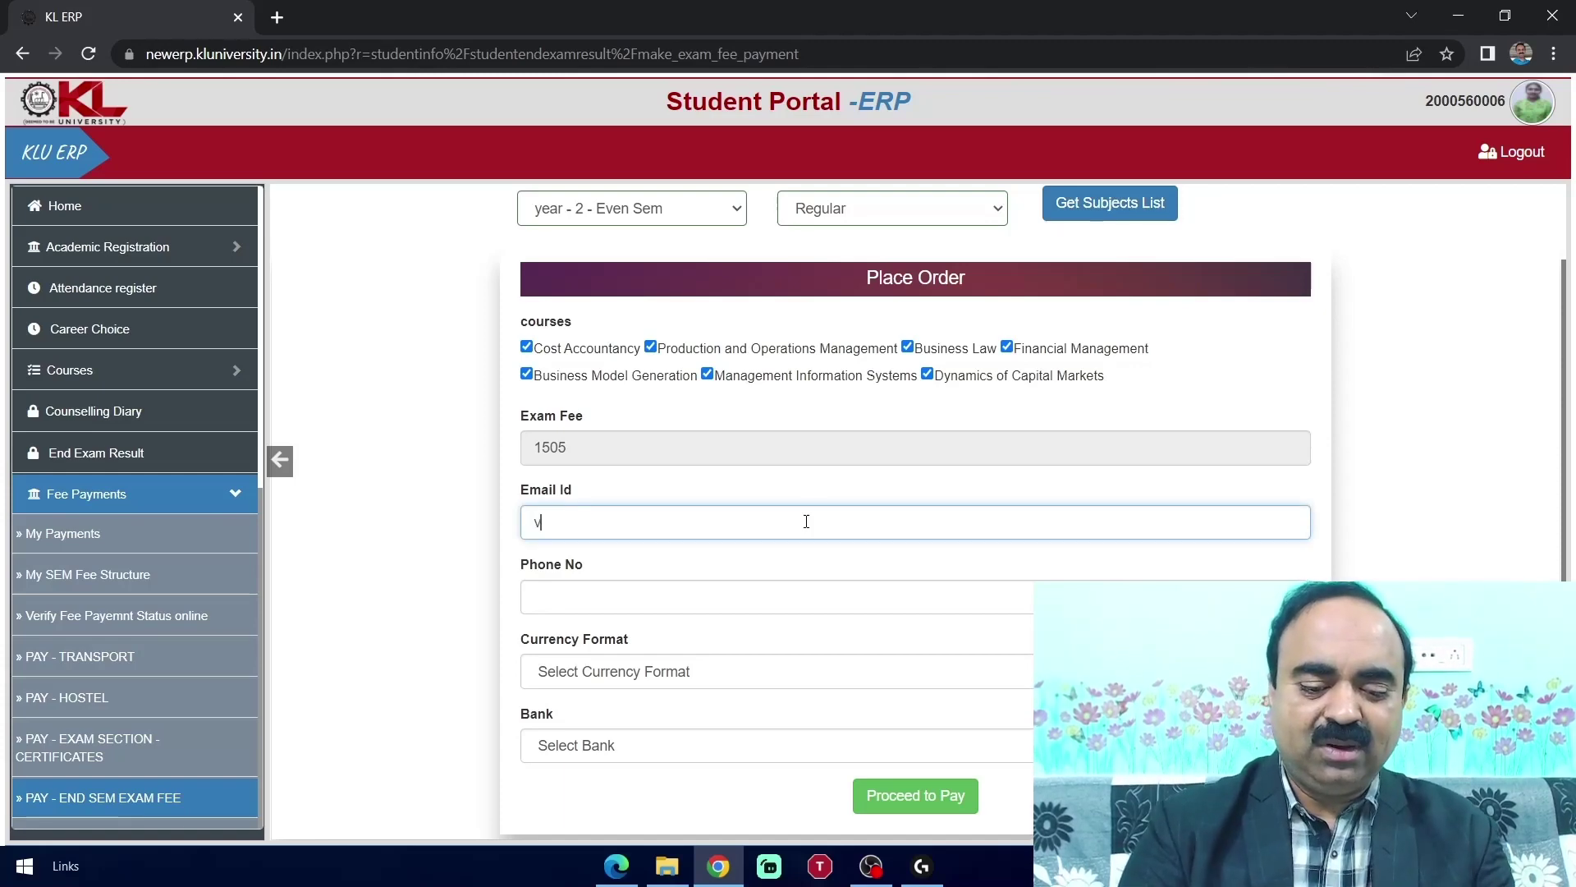
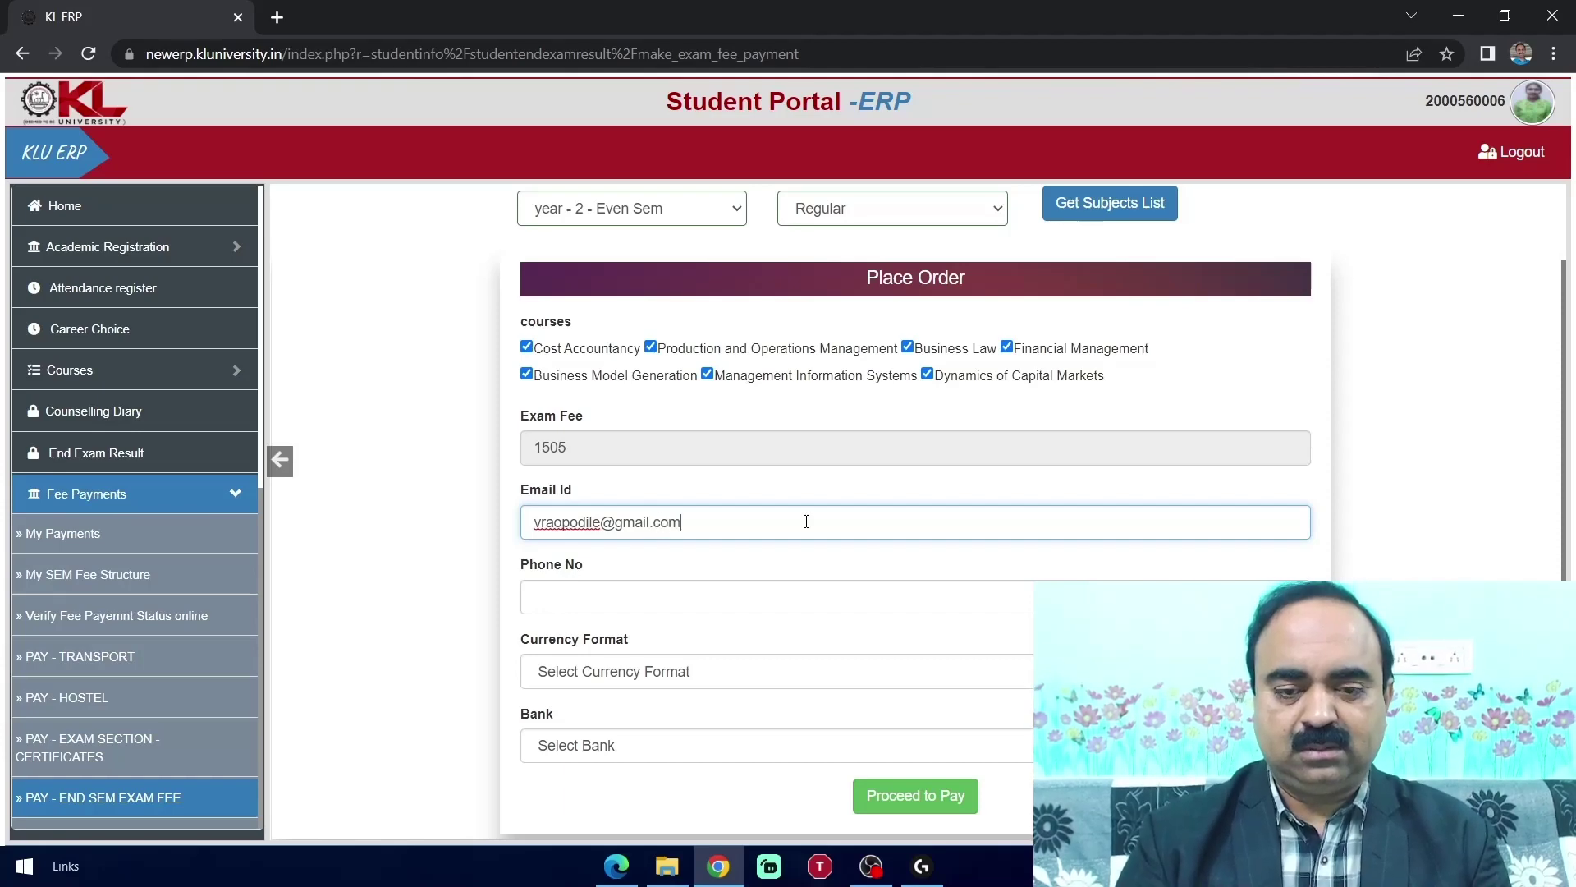
click(798, 593)
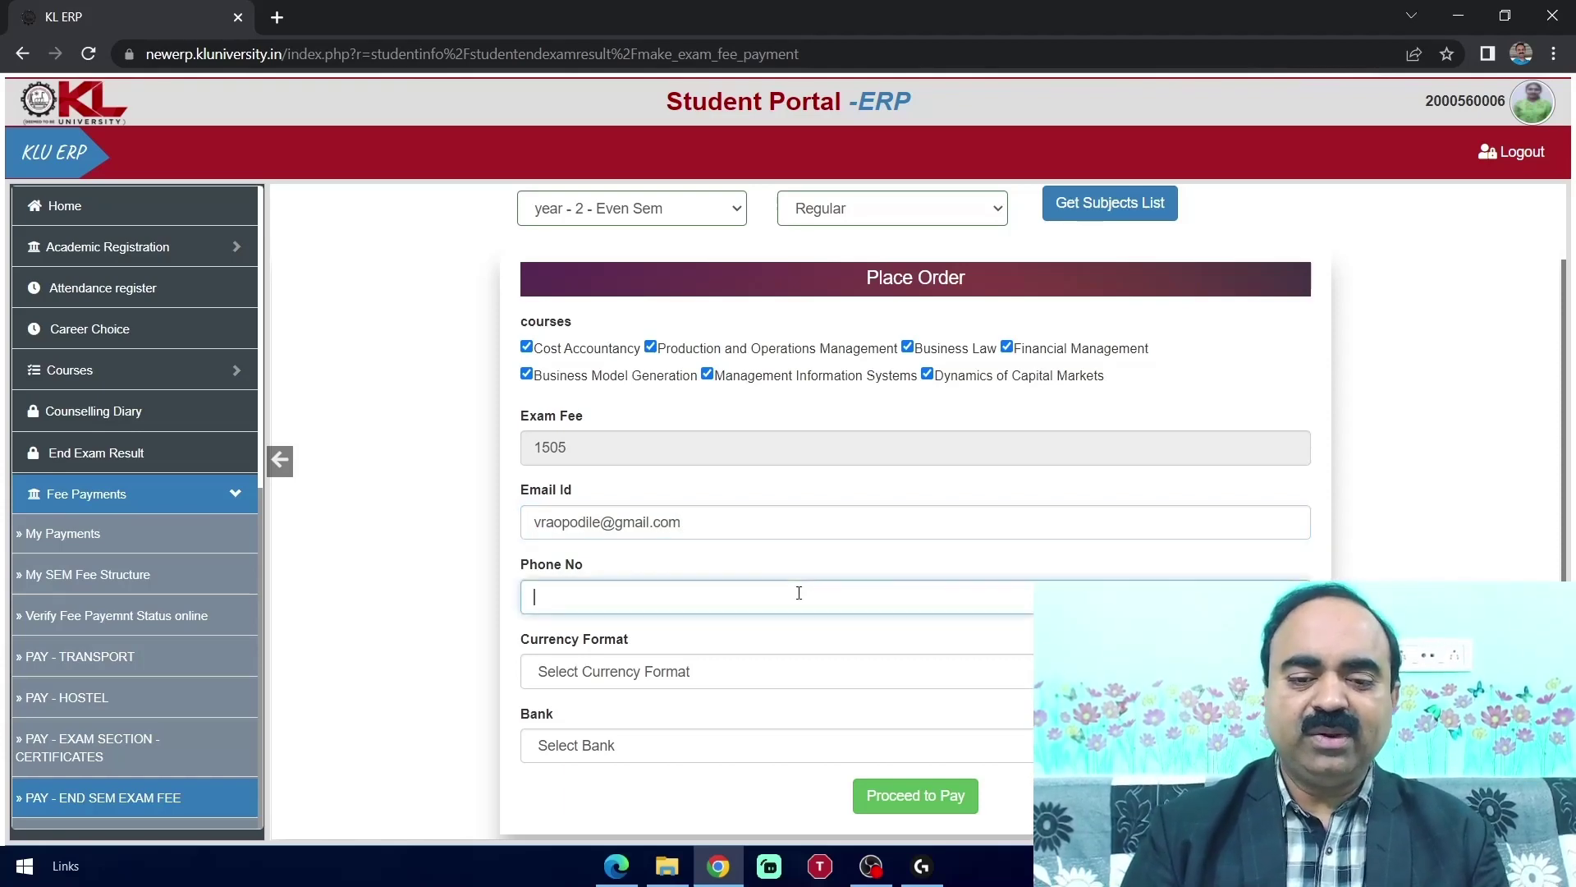
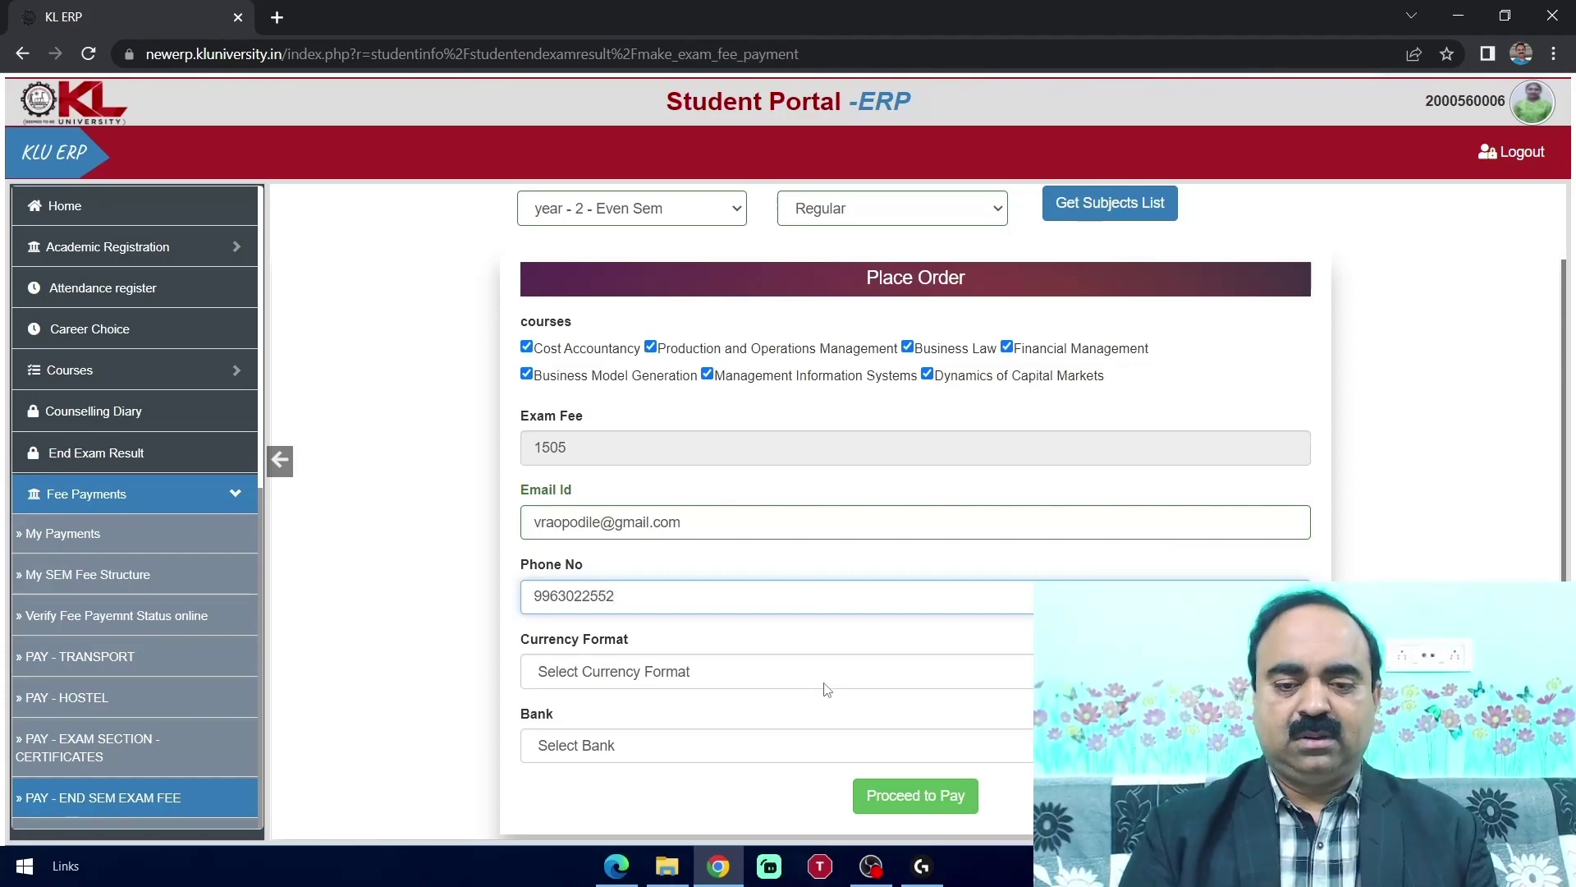
Choose INR as the currency and ICICI-EzayPay as the payment bank
click(853, 673)
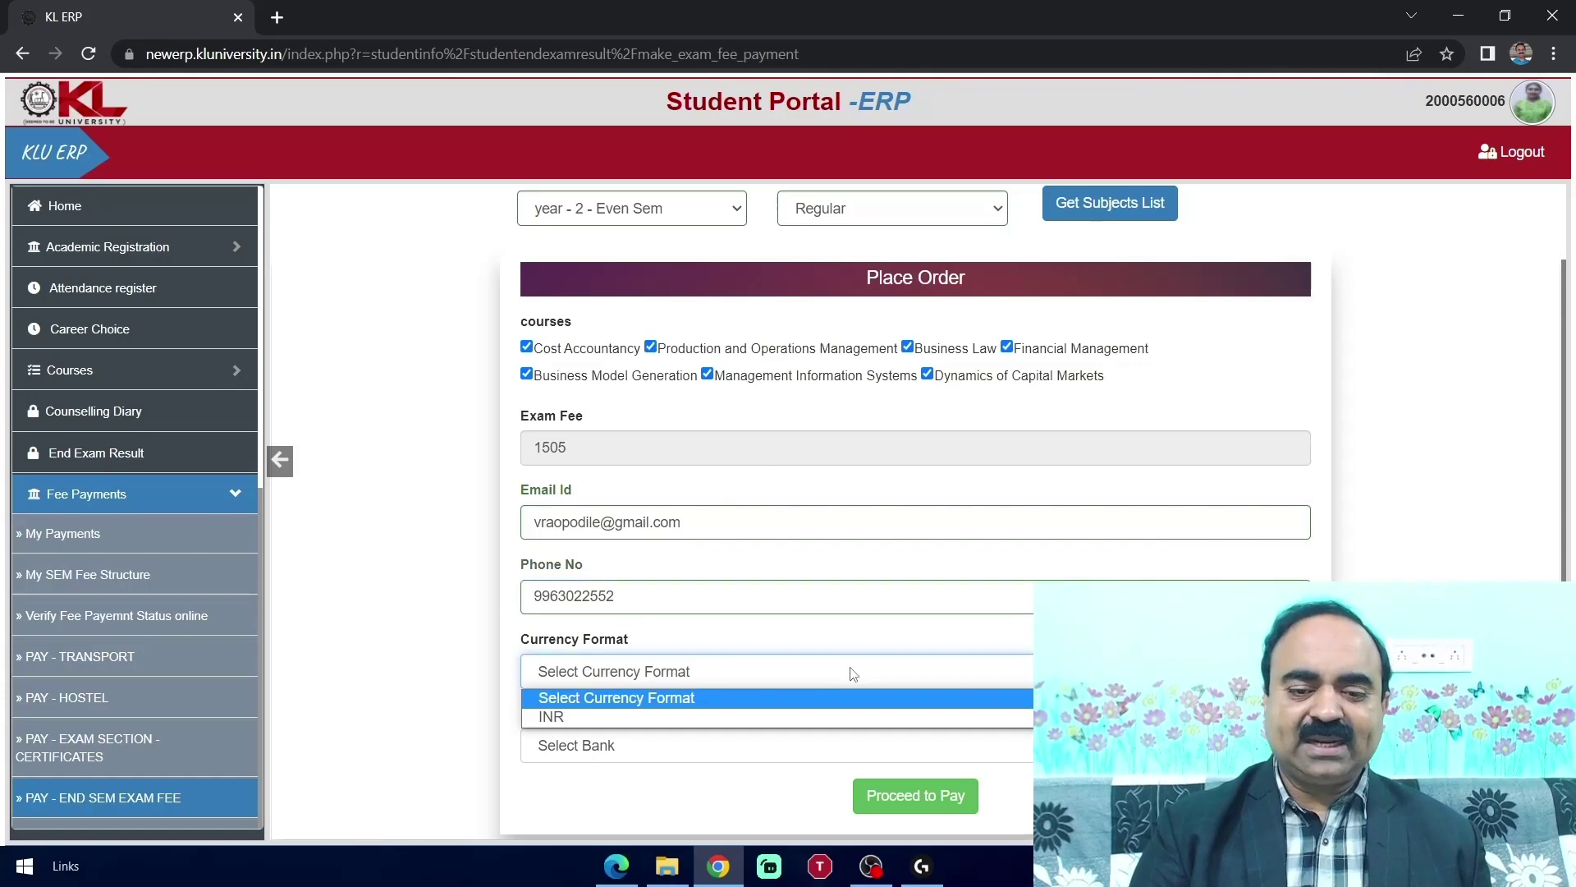
click(810, 719)
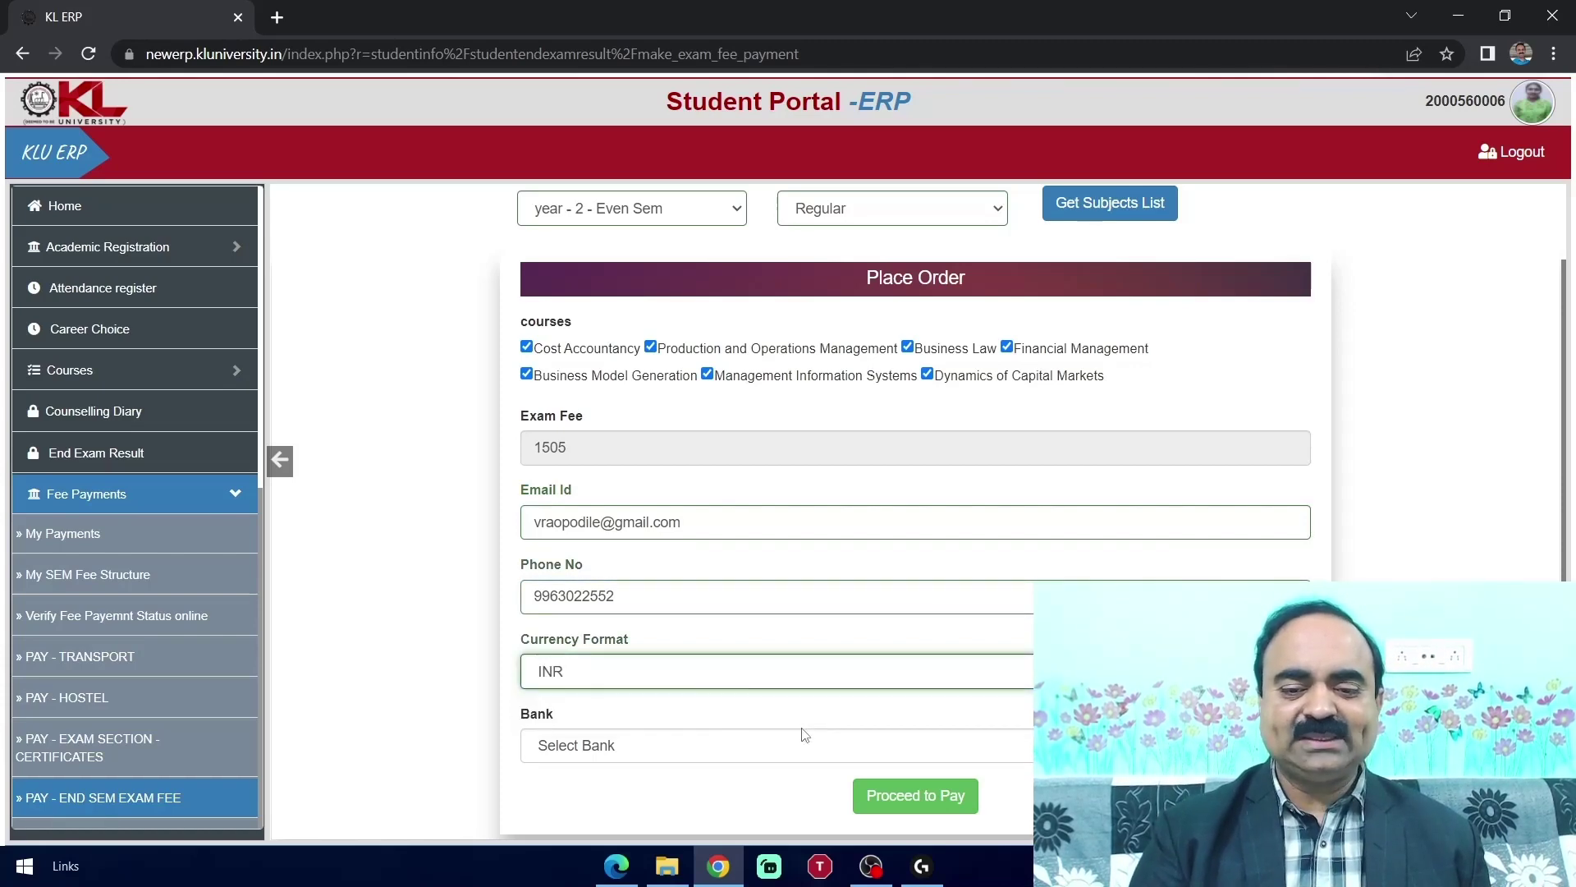
click(802, 752)
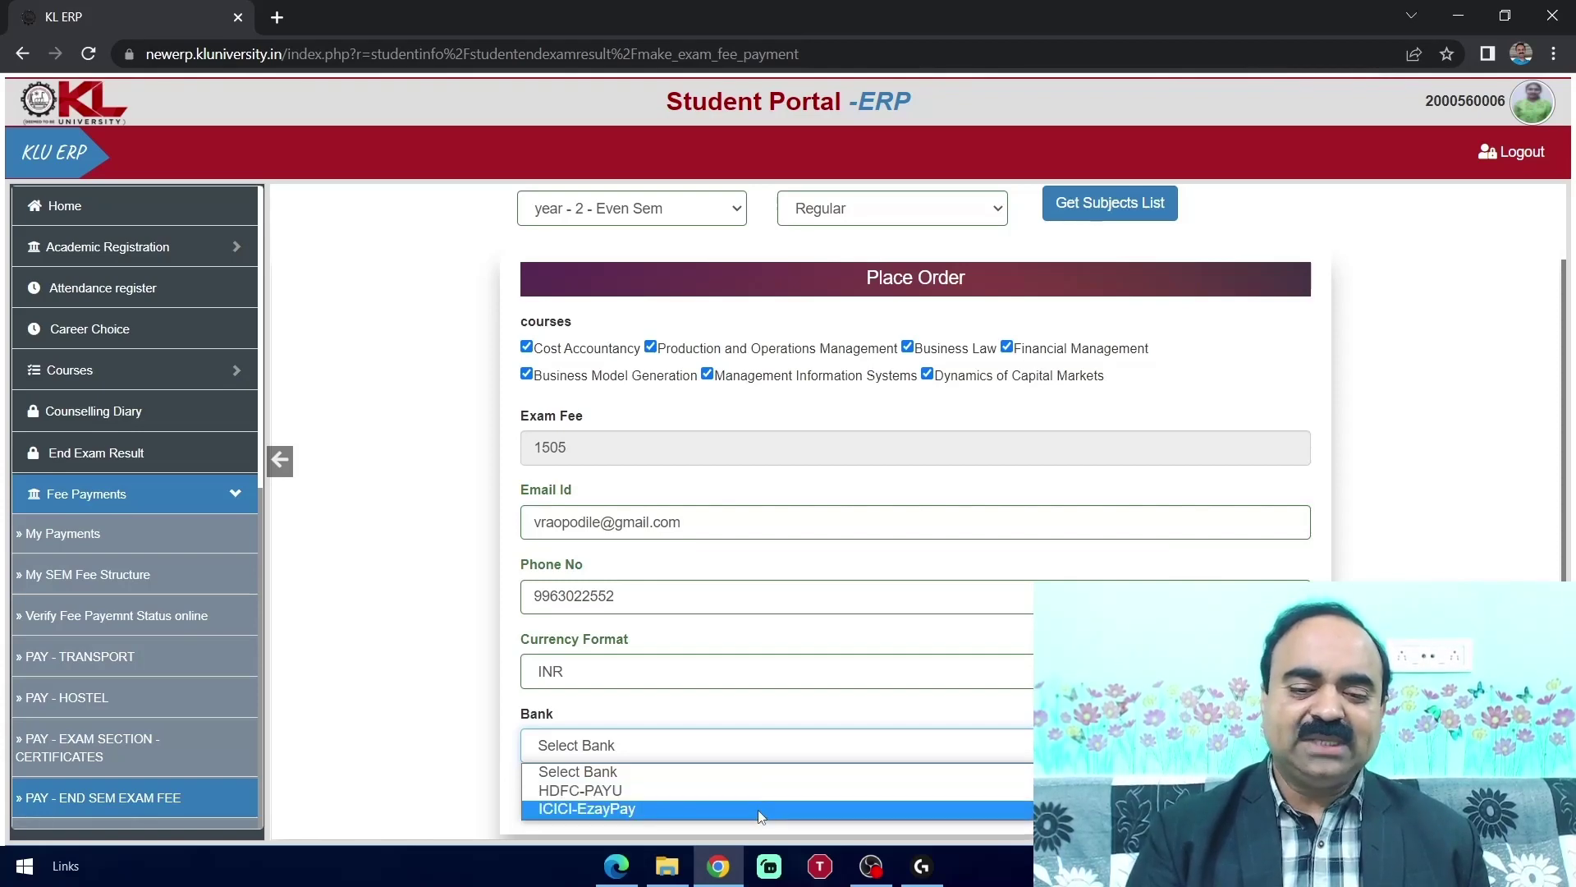
click(759, 813)
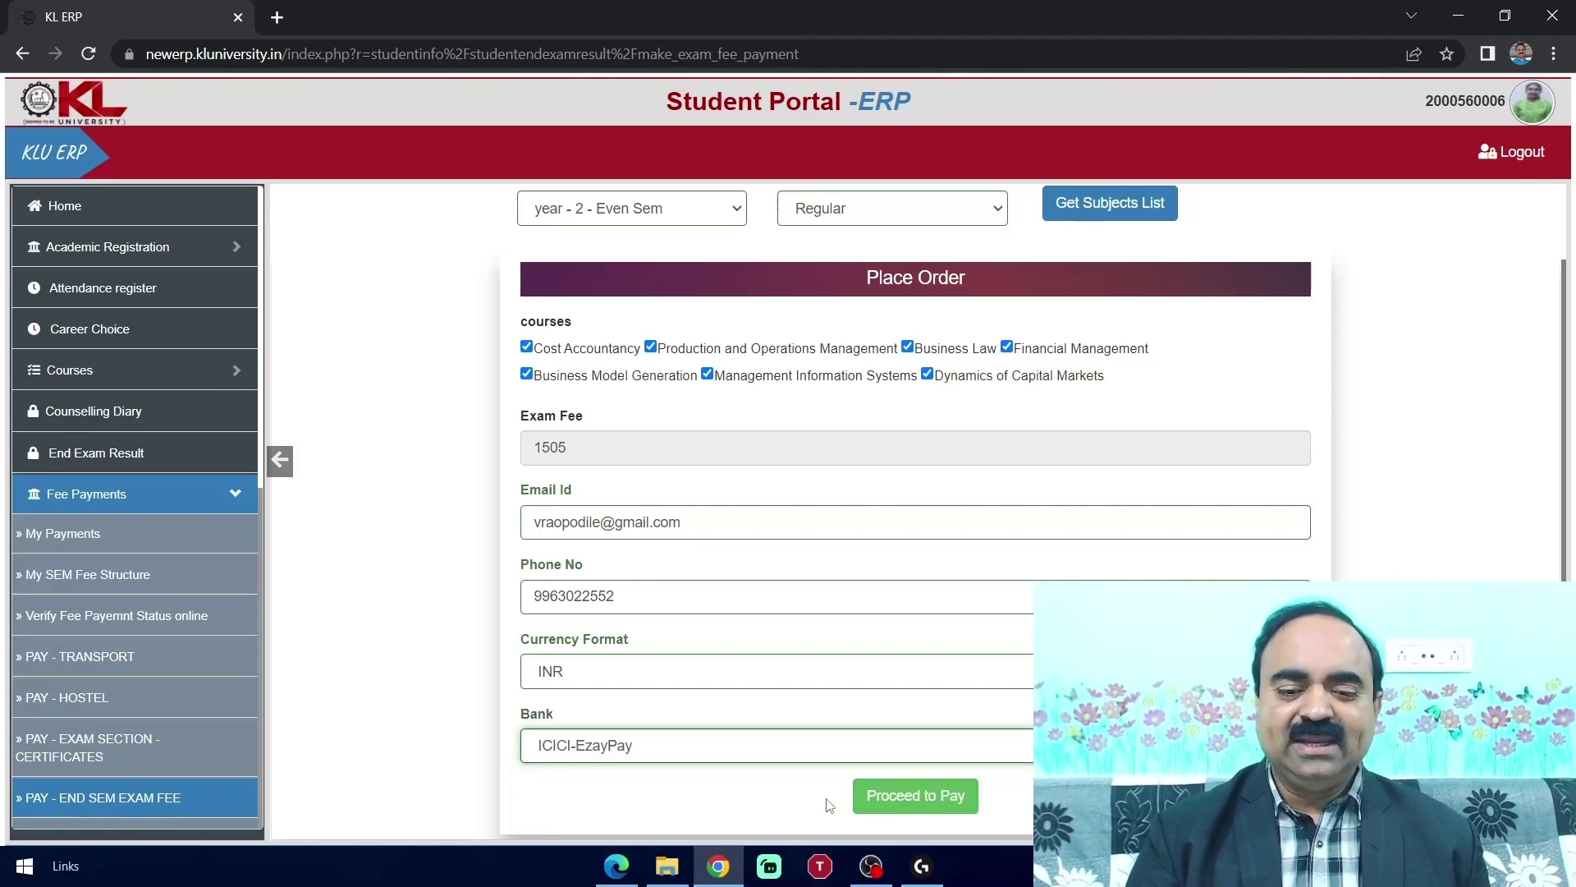
Place the order and continue with a domestic credit card payment of Rs. 1520.05
click(903, 797)
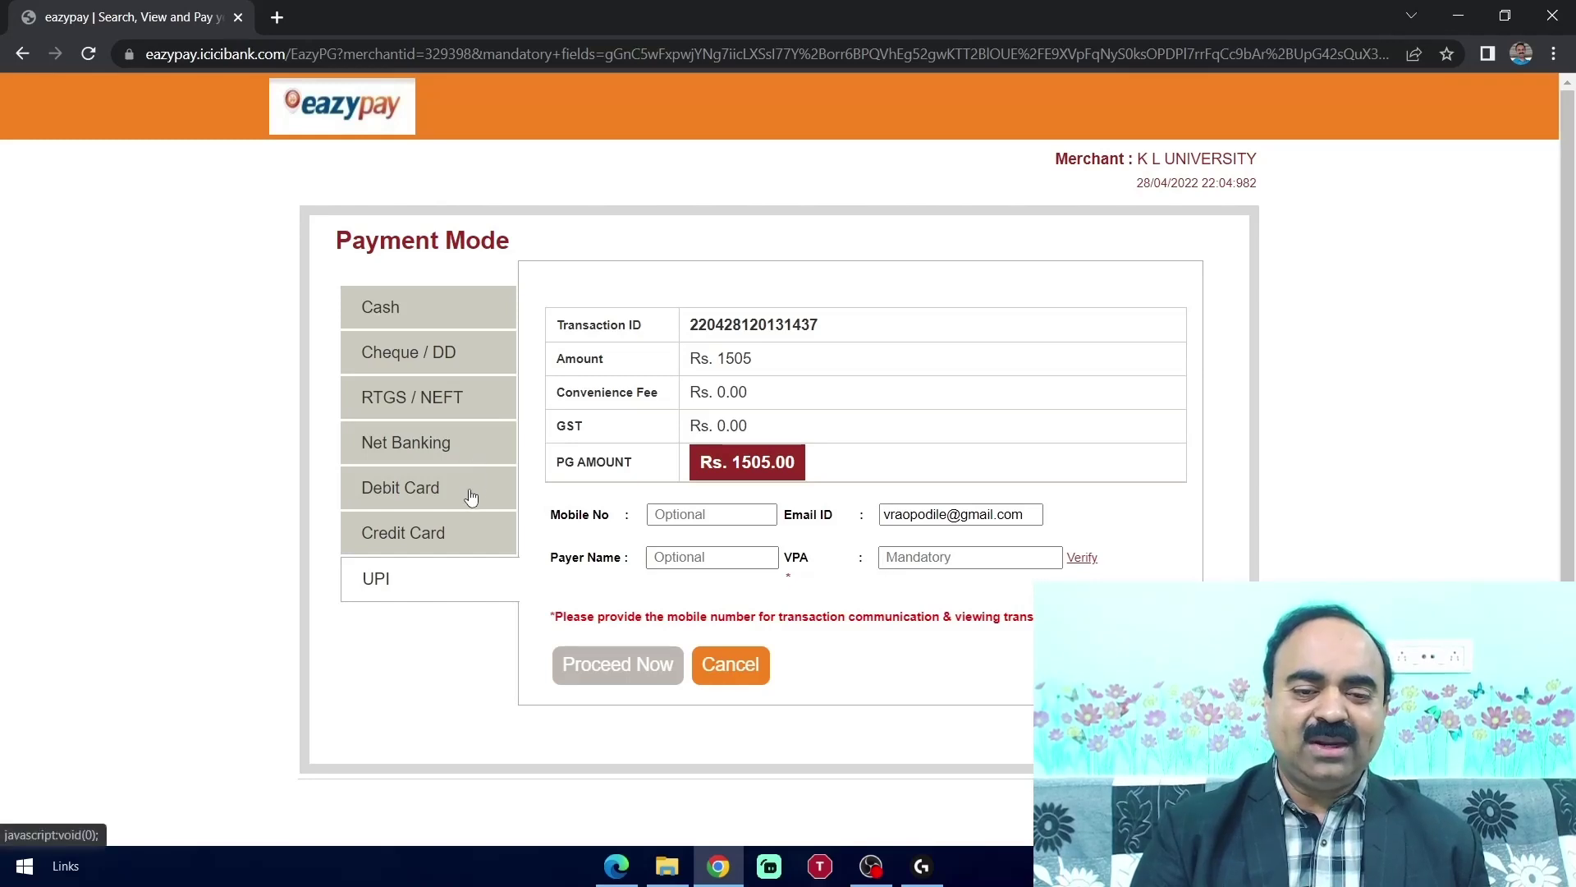
click(458, 544)
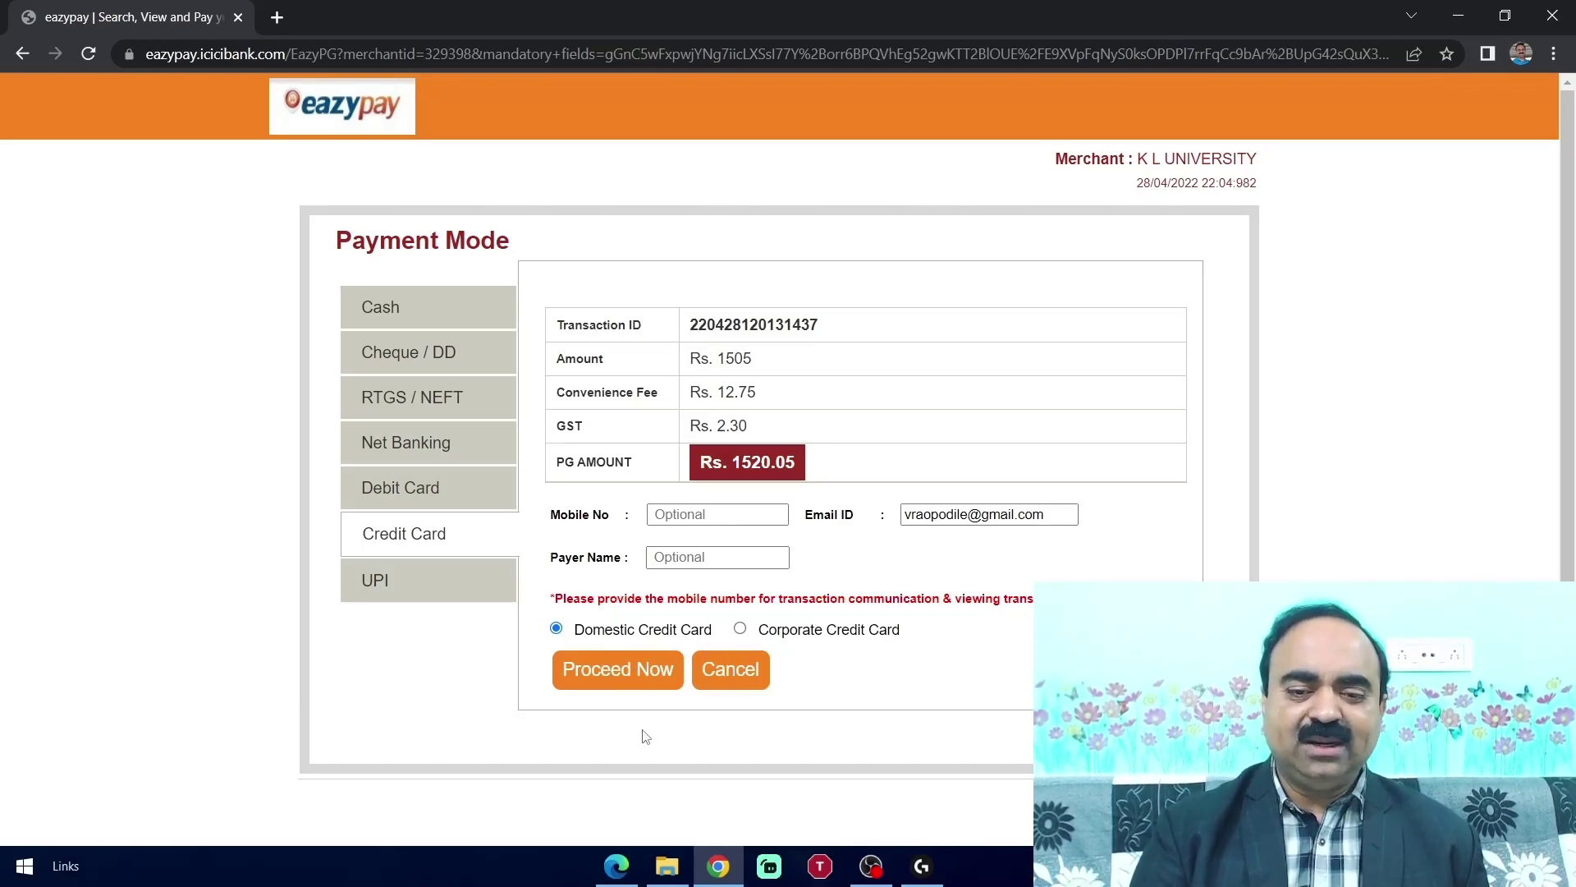
click(618, 686)
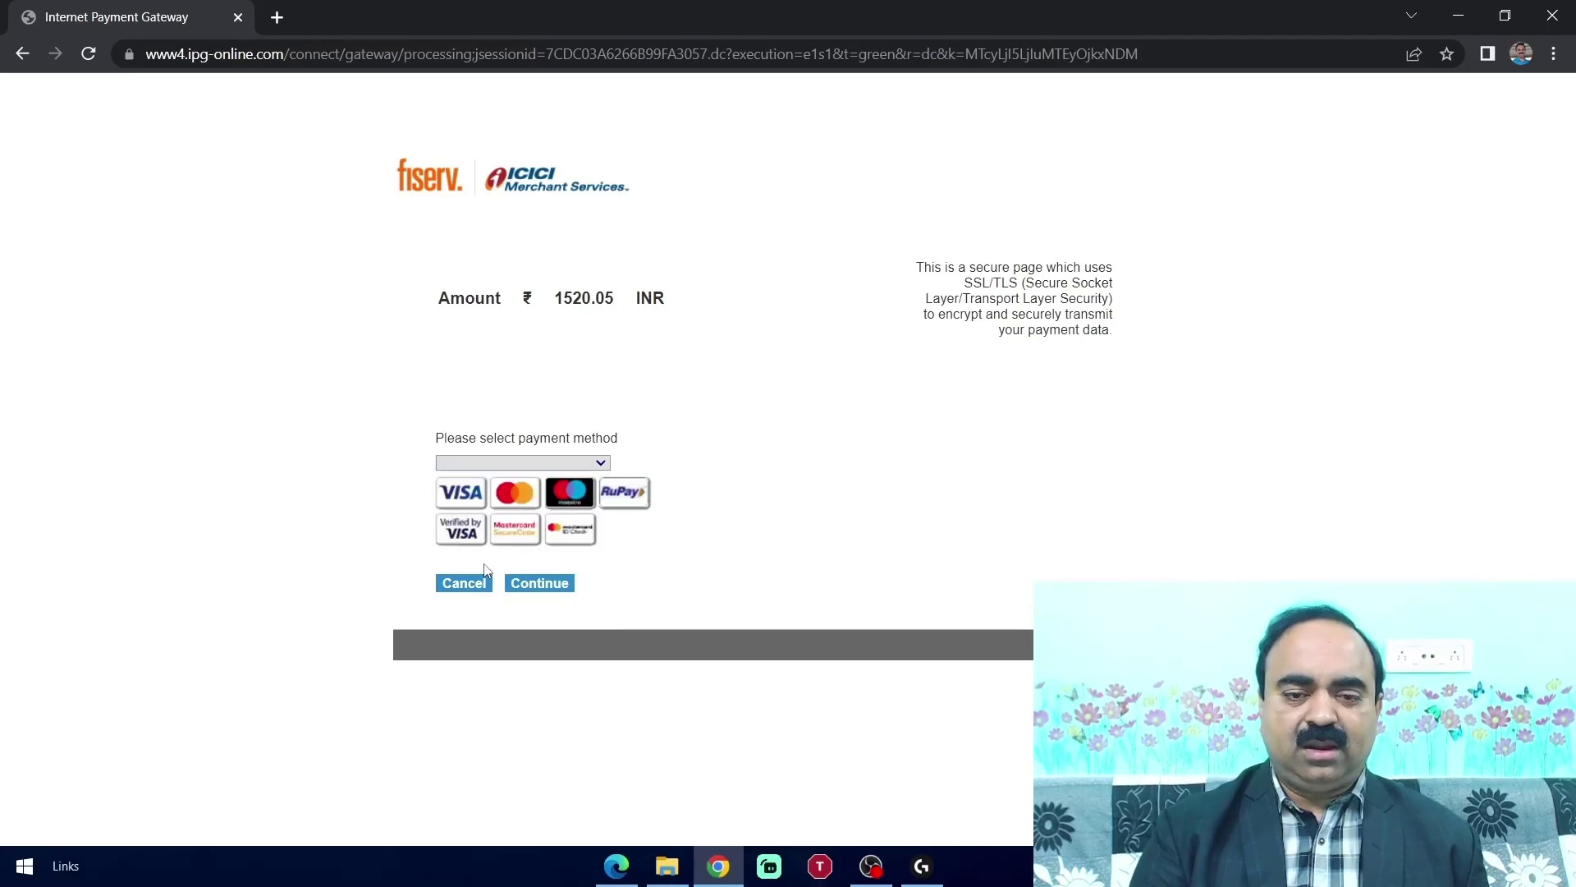
Select VISA as the payment method in the payment gateway
drag(486, 570, 463, 500)
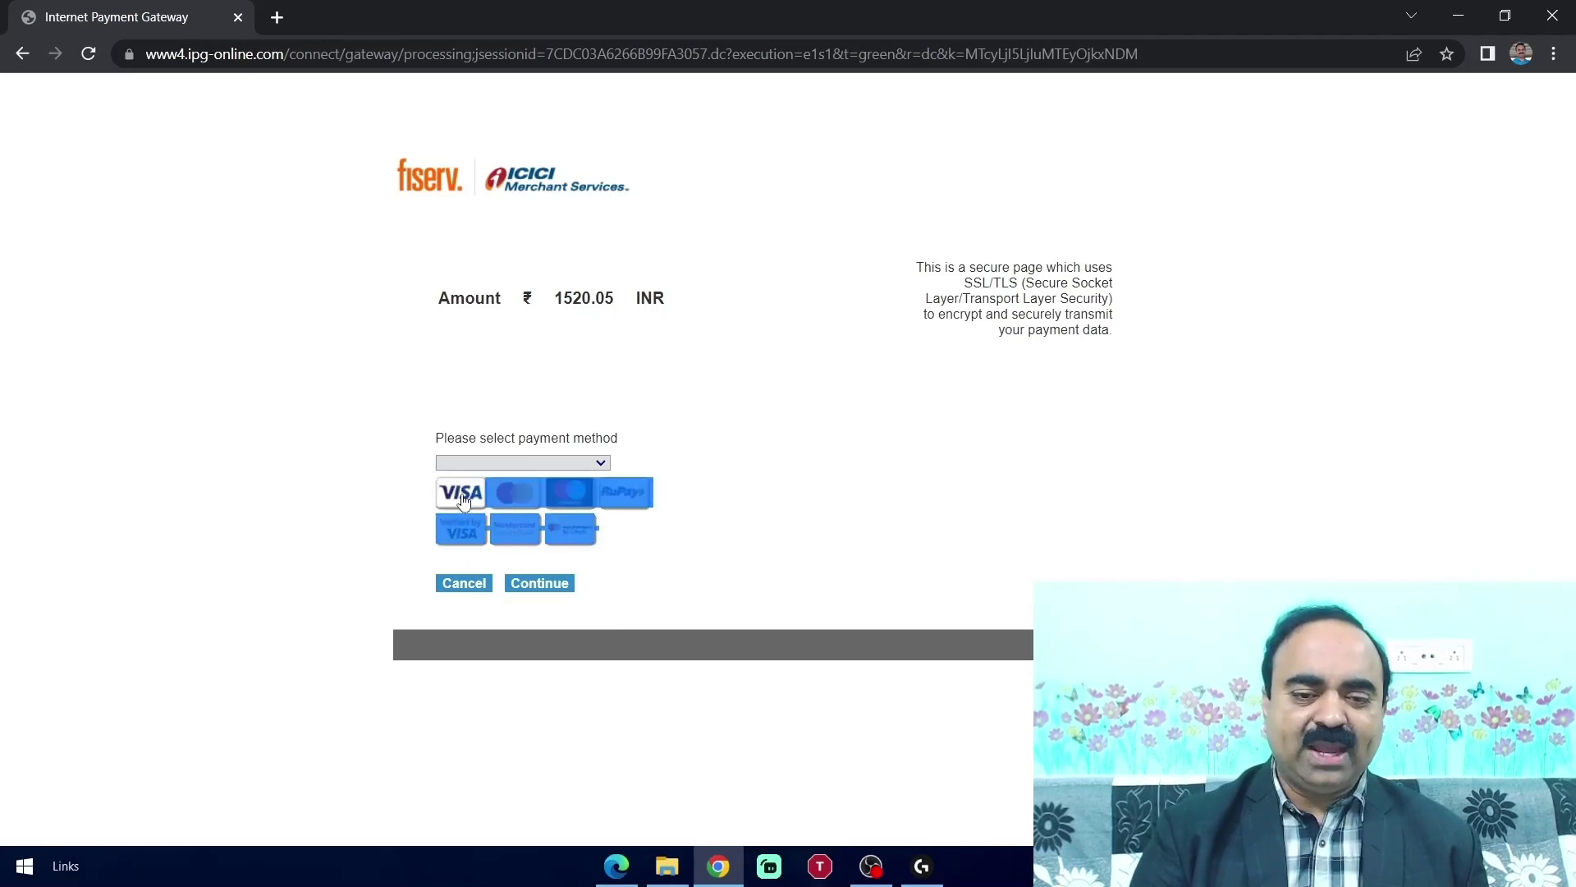
click(463, 501)
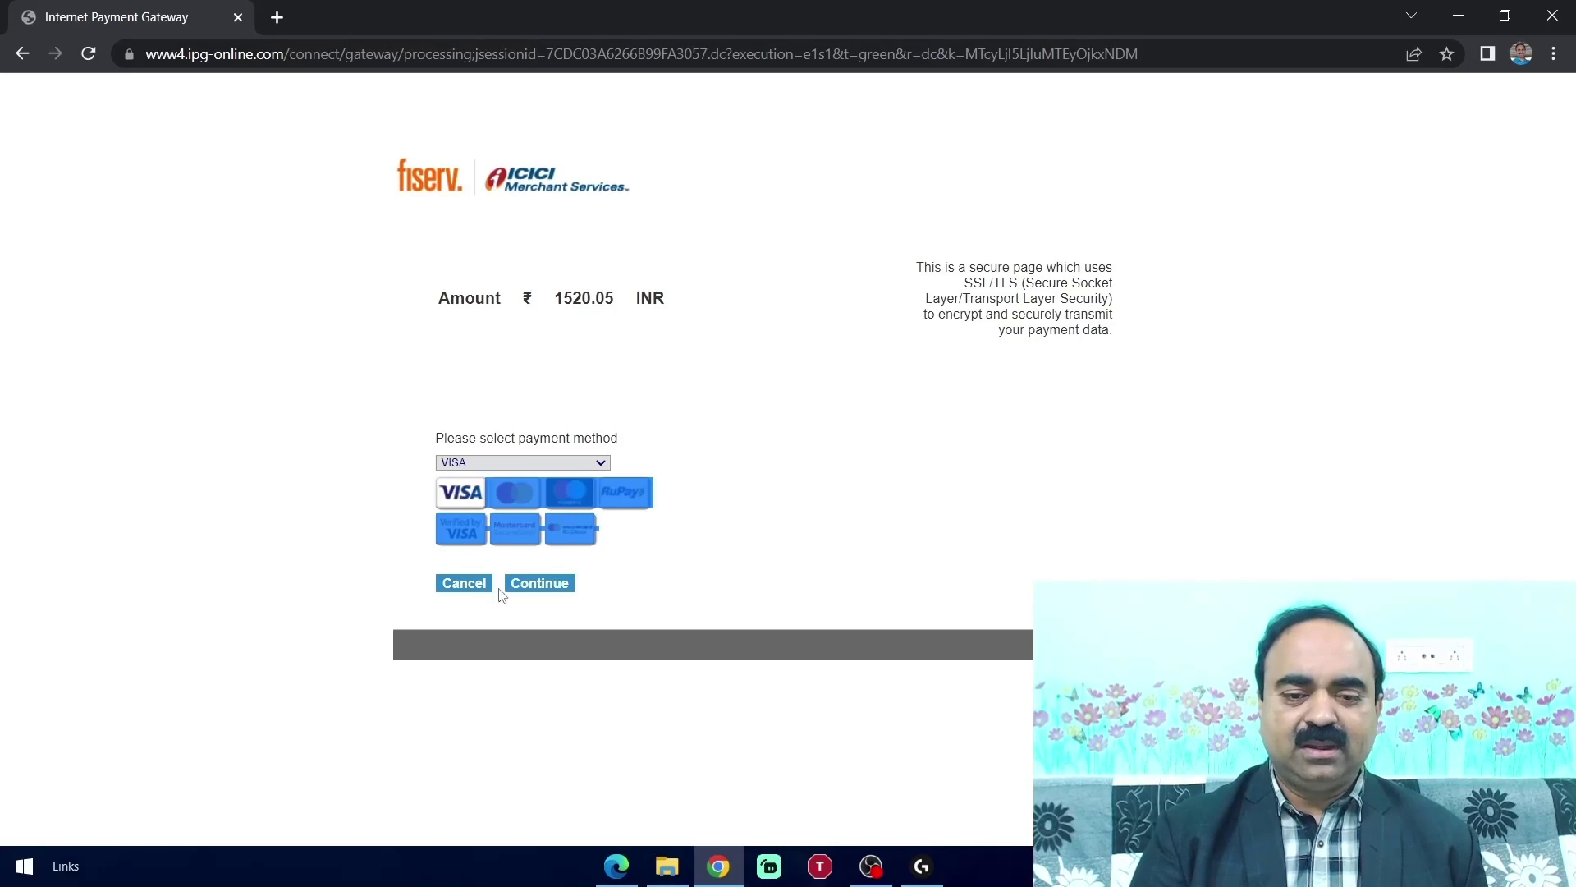
click(538, 584)
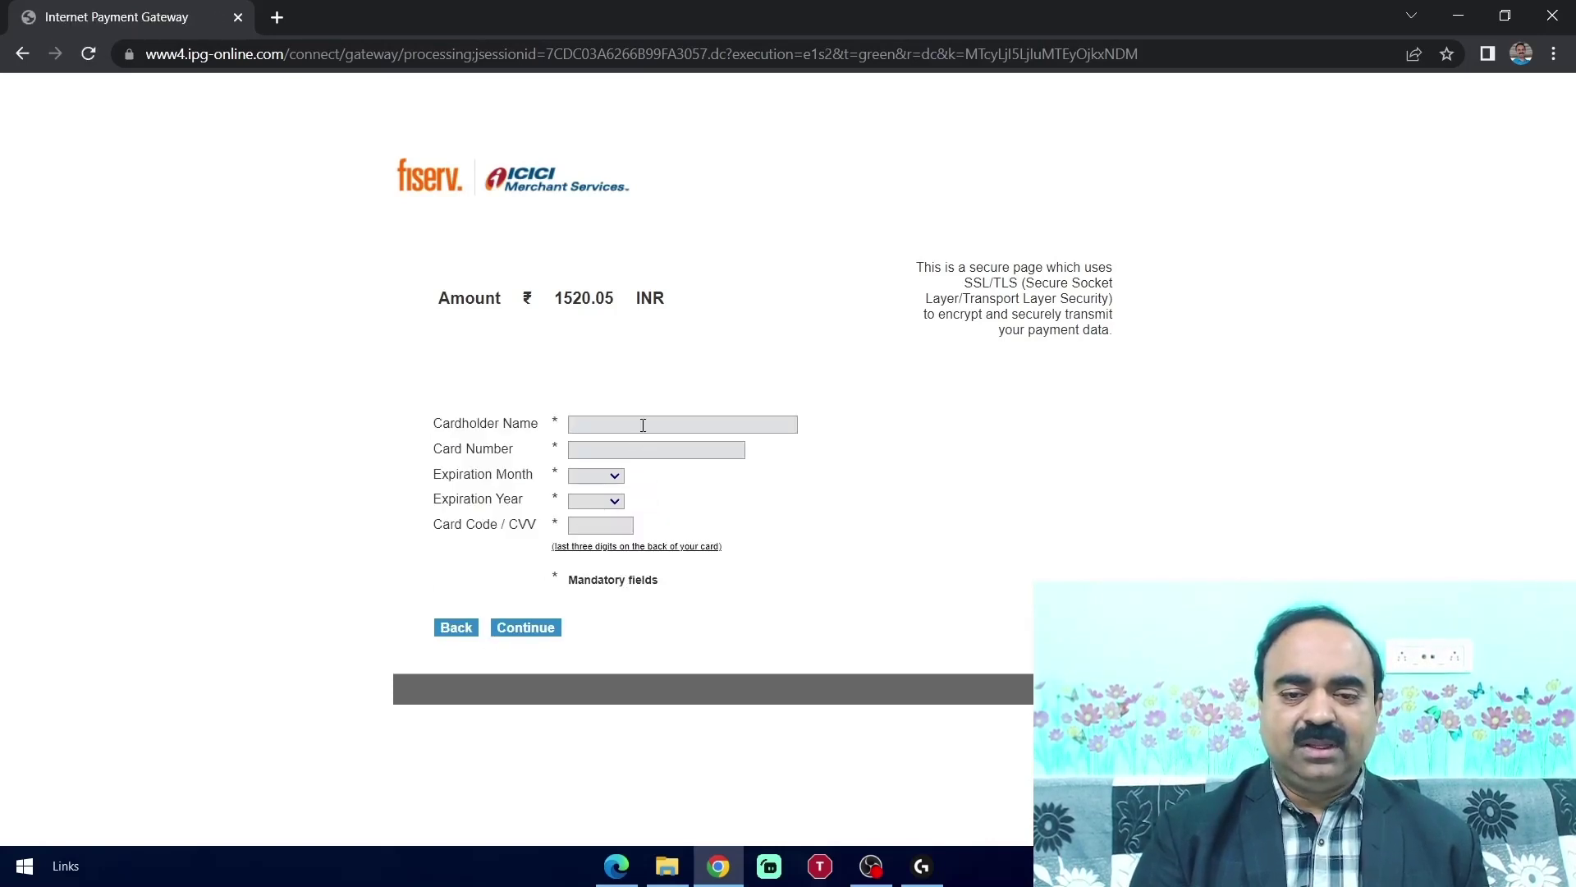
Enter the cardholder's name and begin entering the card number
click(643, 424)
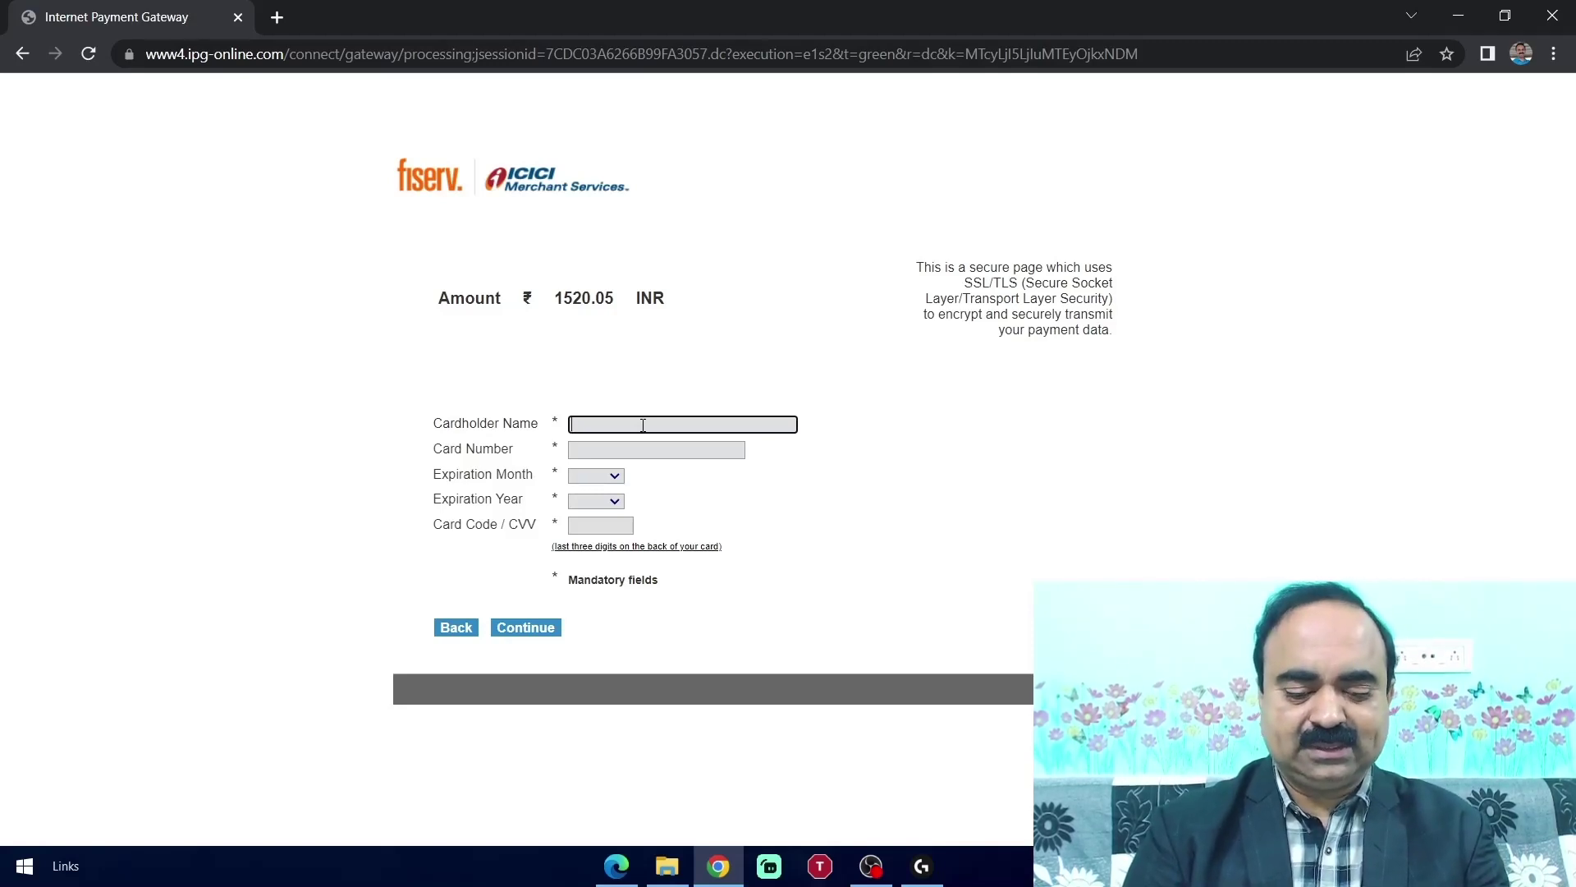
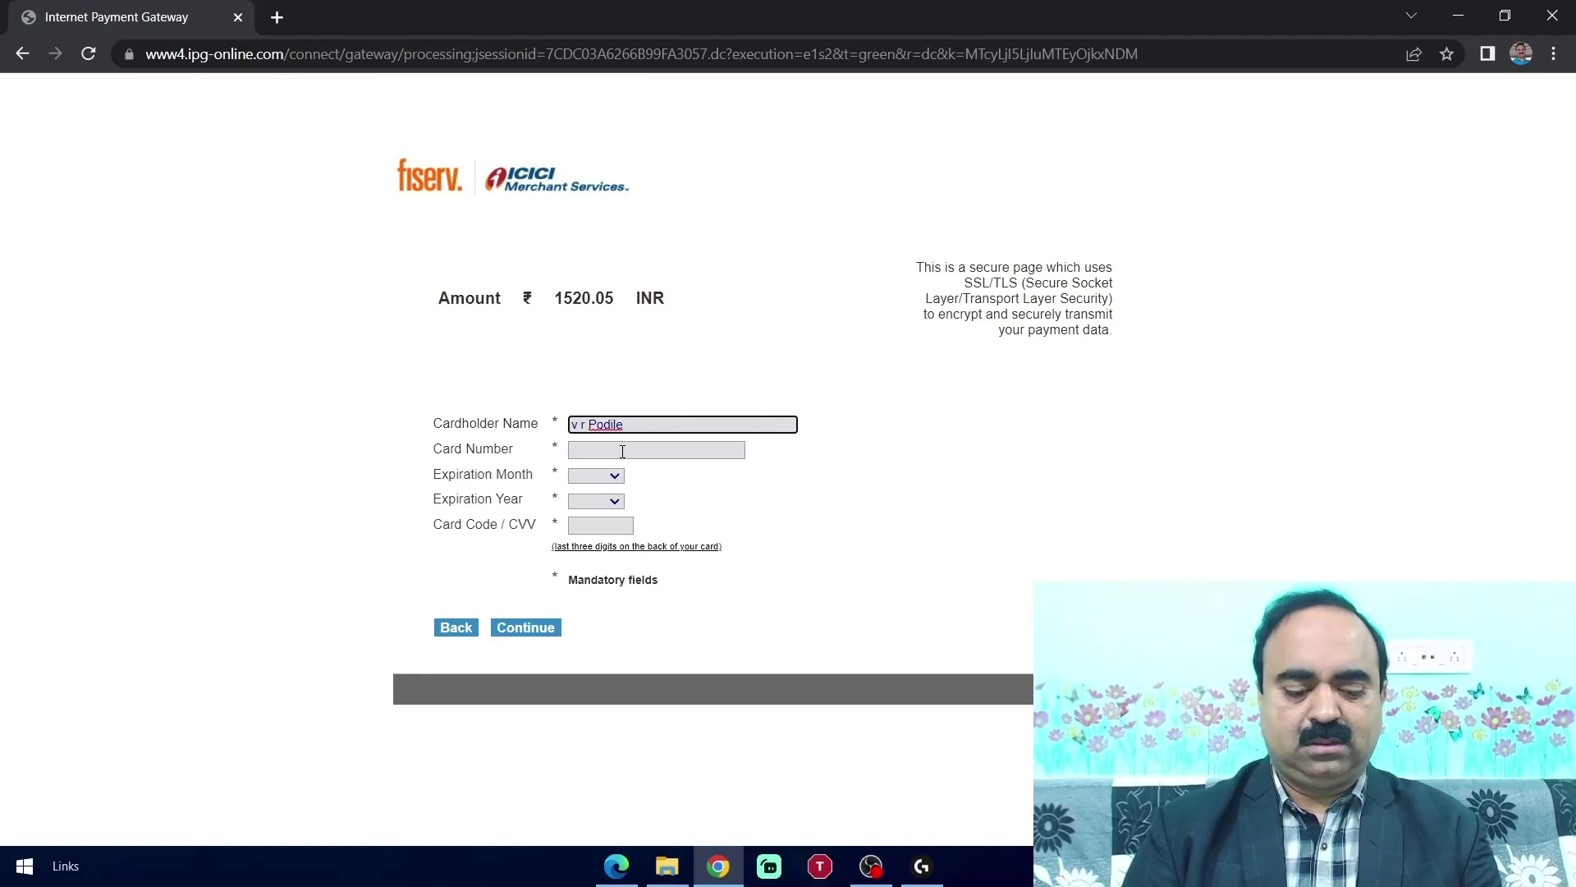
click(622, 452)
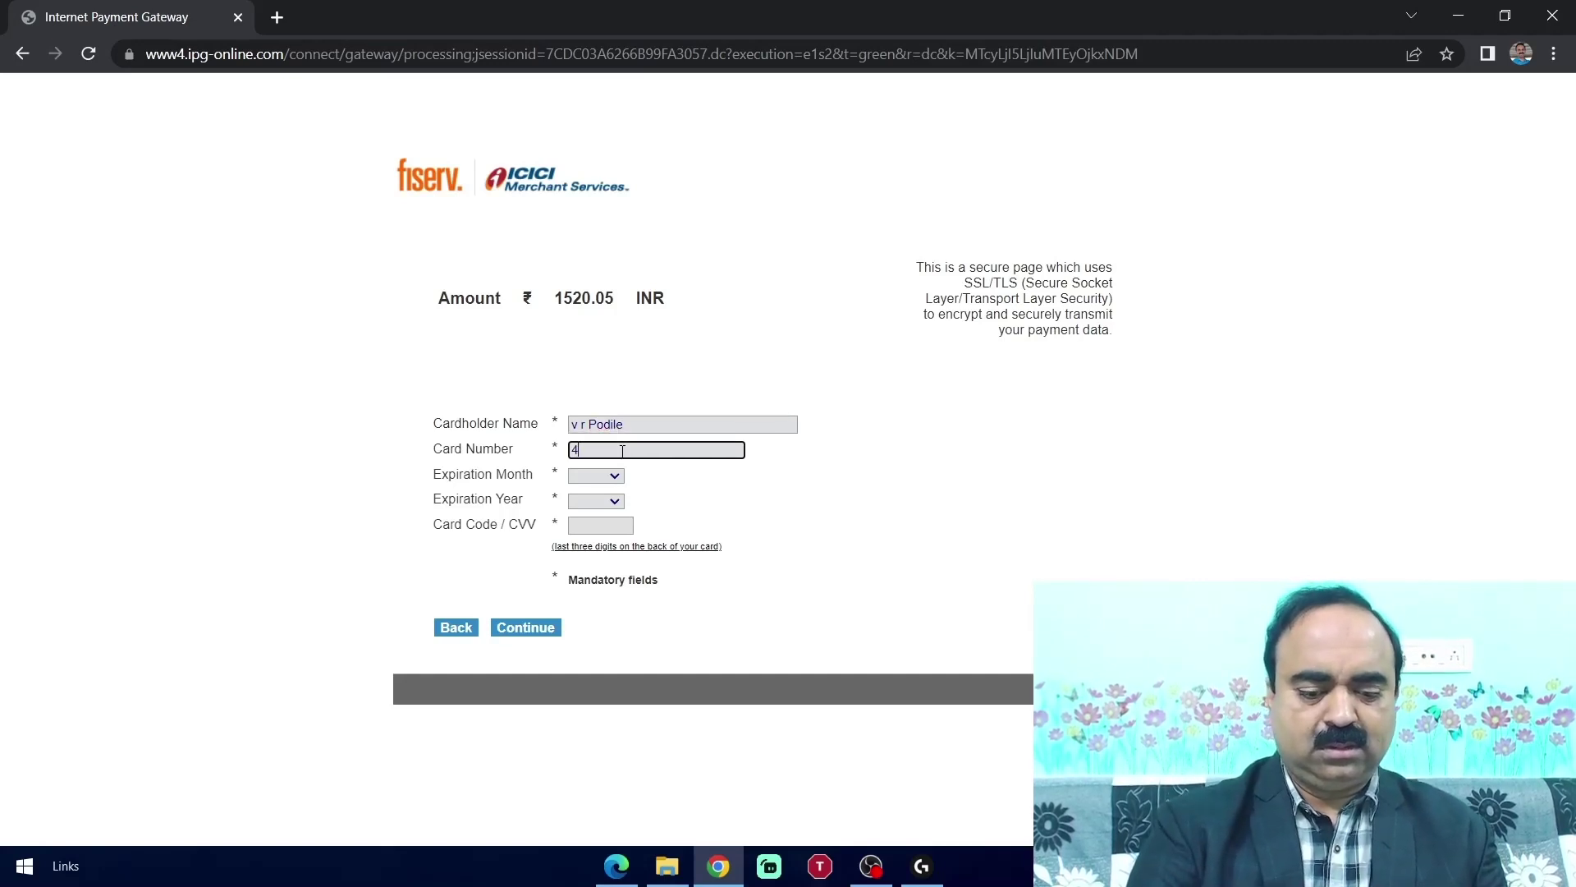
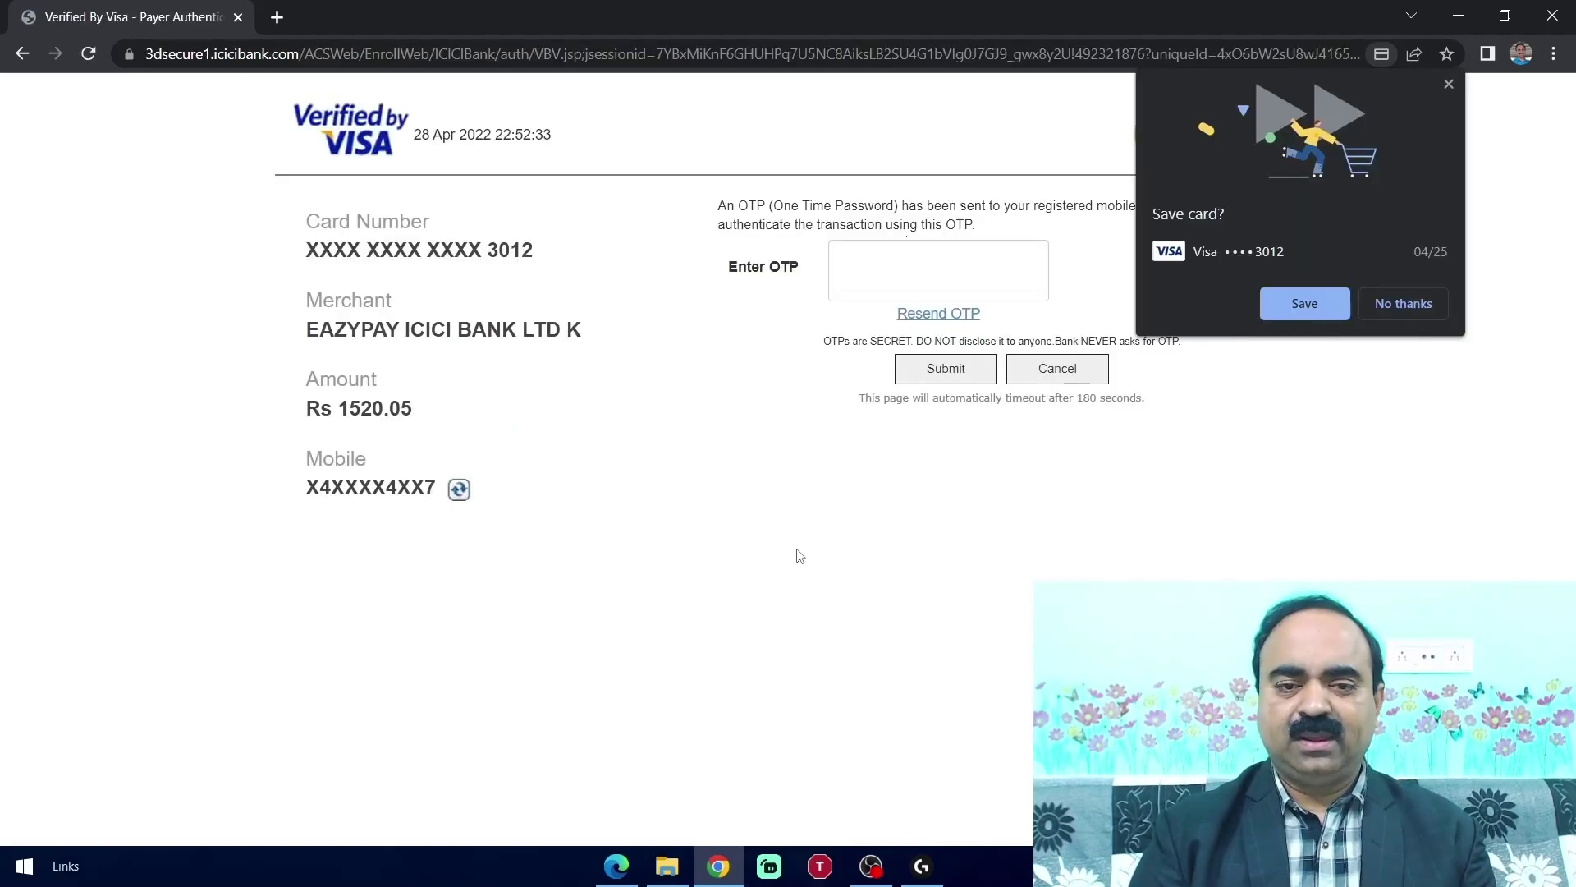
Authorise the Rs 1520.05 payment by submitting the one-time password received by SMS
click(887, 276)
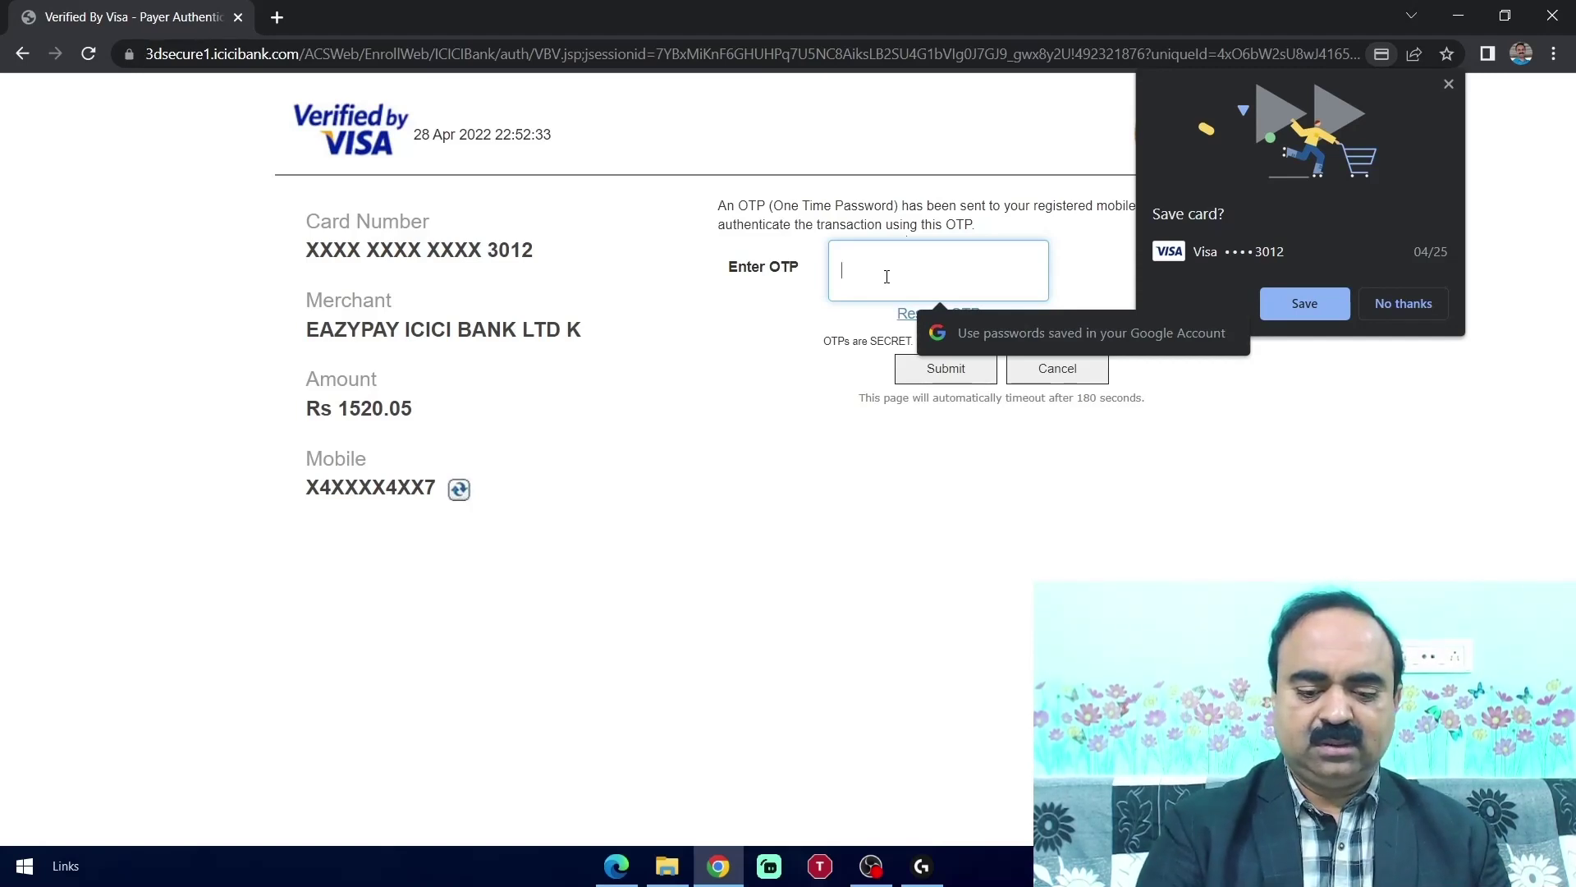
text(••••)
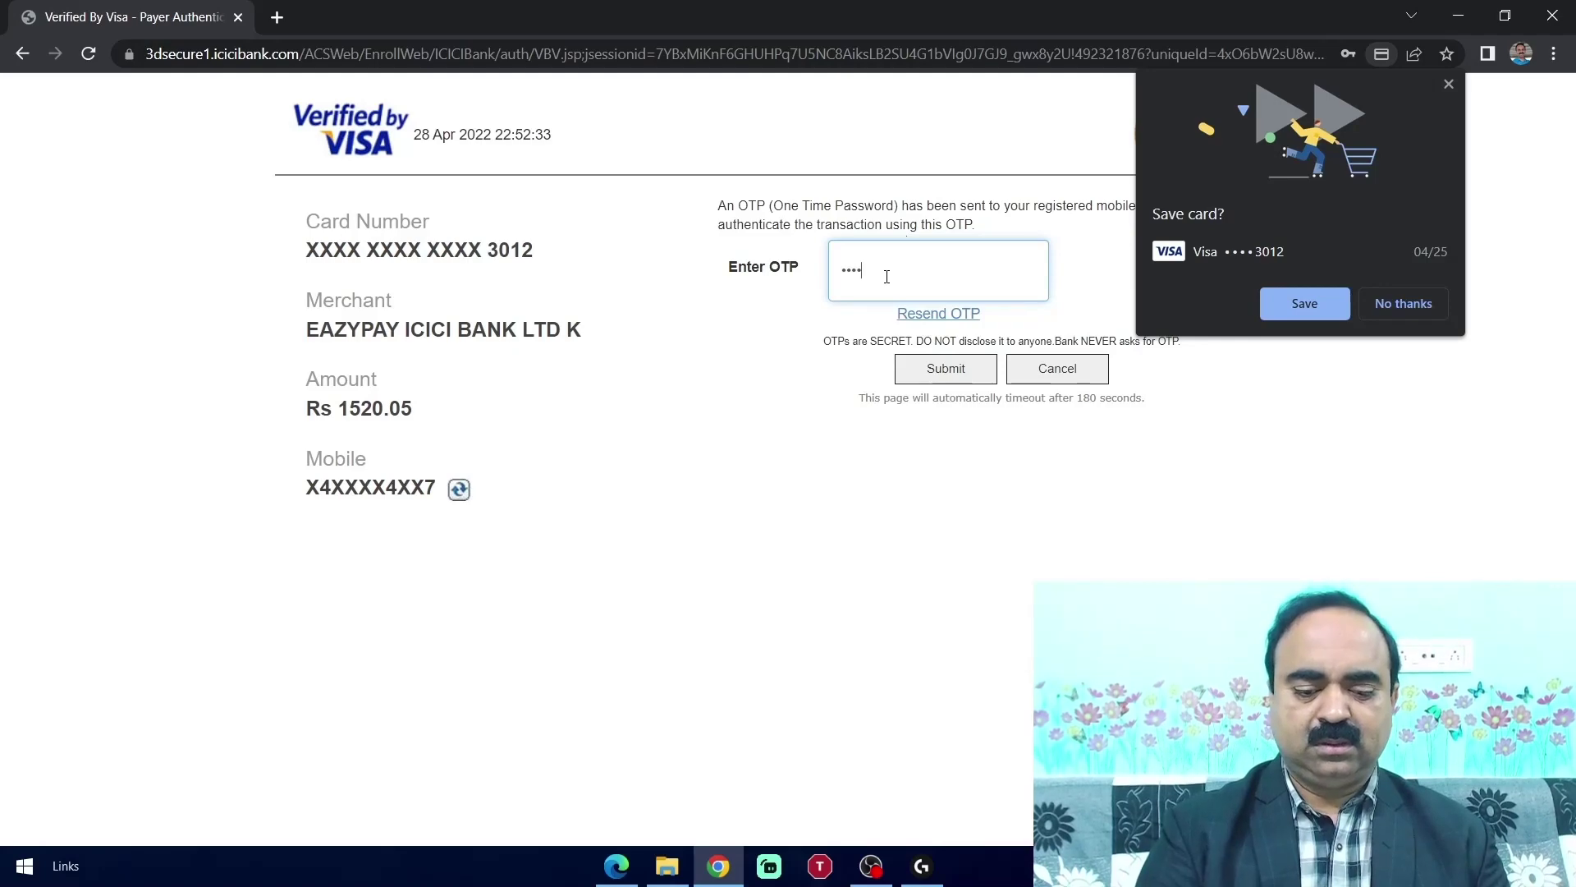
text(••)
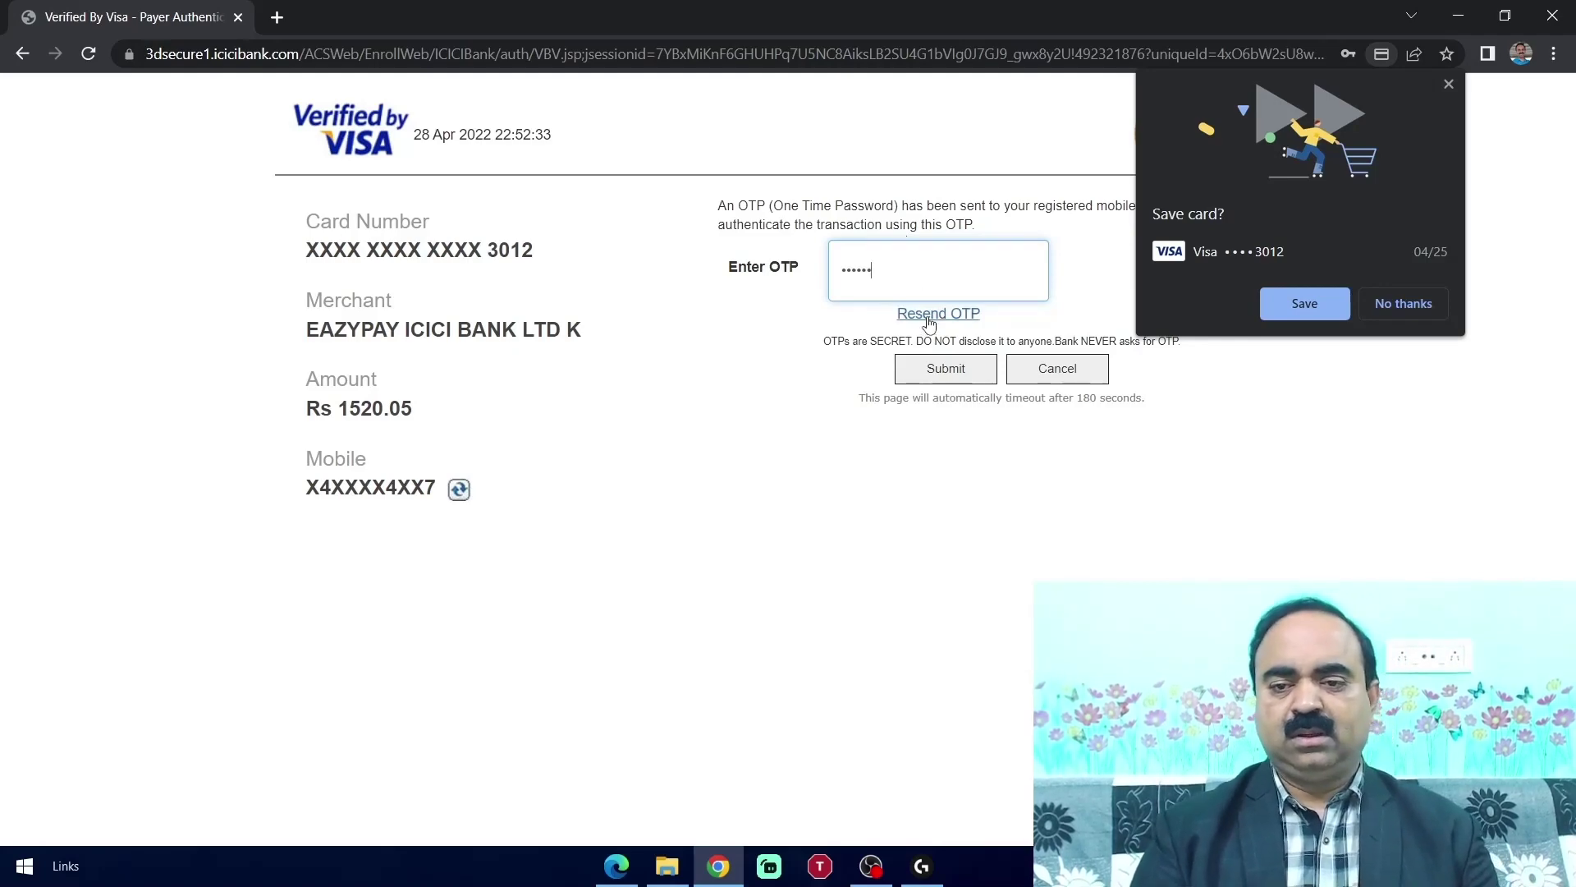
click(946, 369)
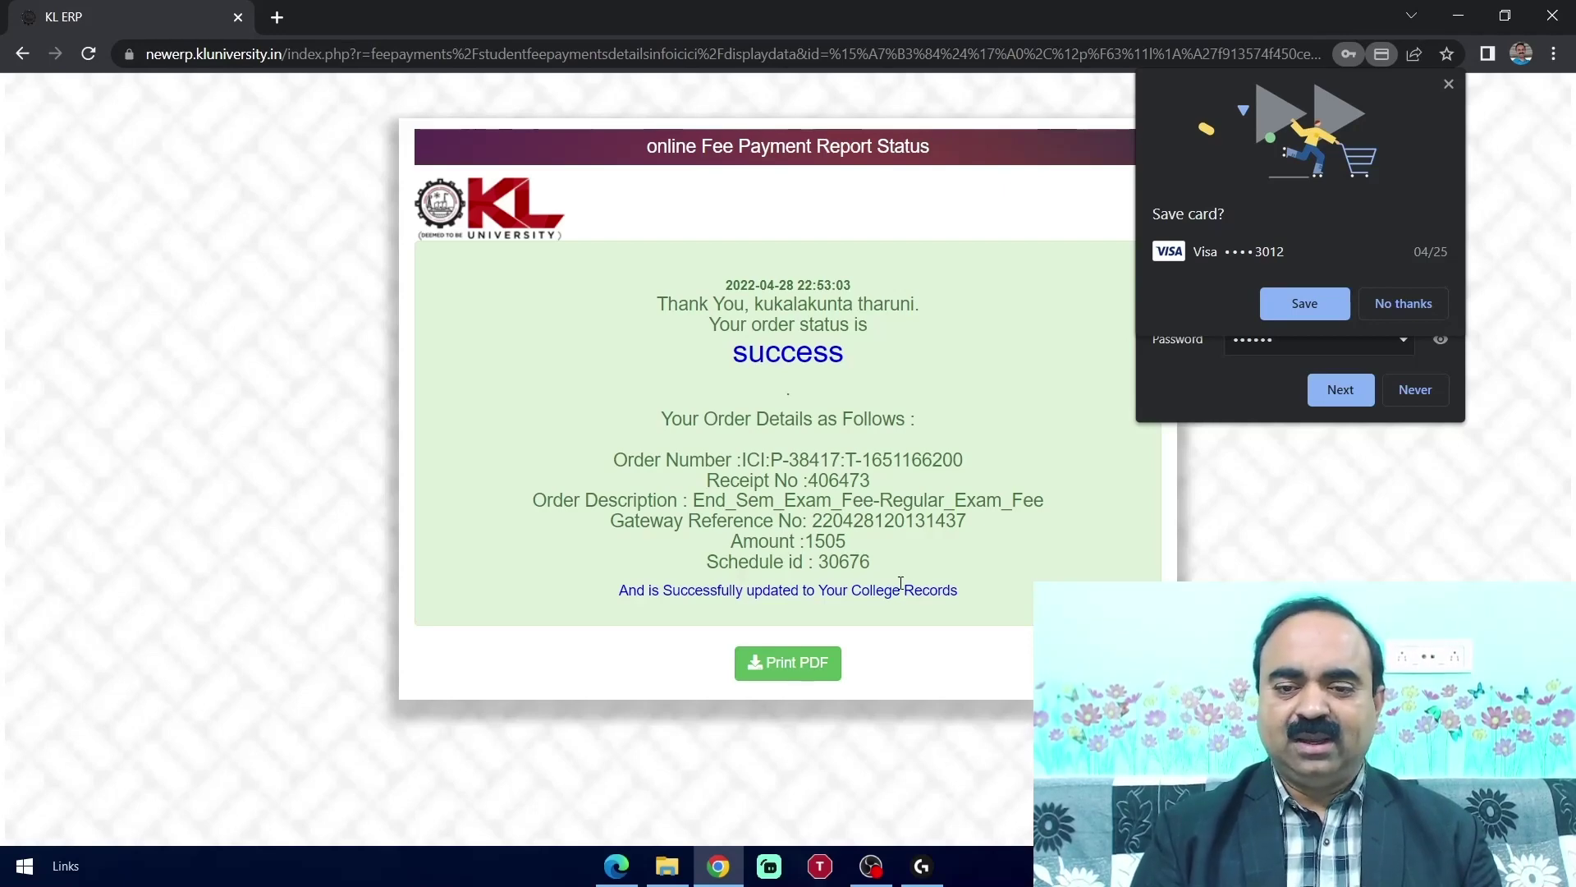
Save the payment receipt as PDF, sign back into the portal, and expand Fee Payments
click(796, 679)
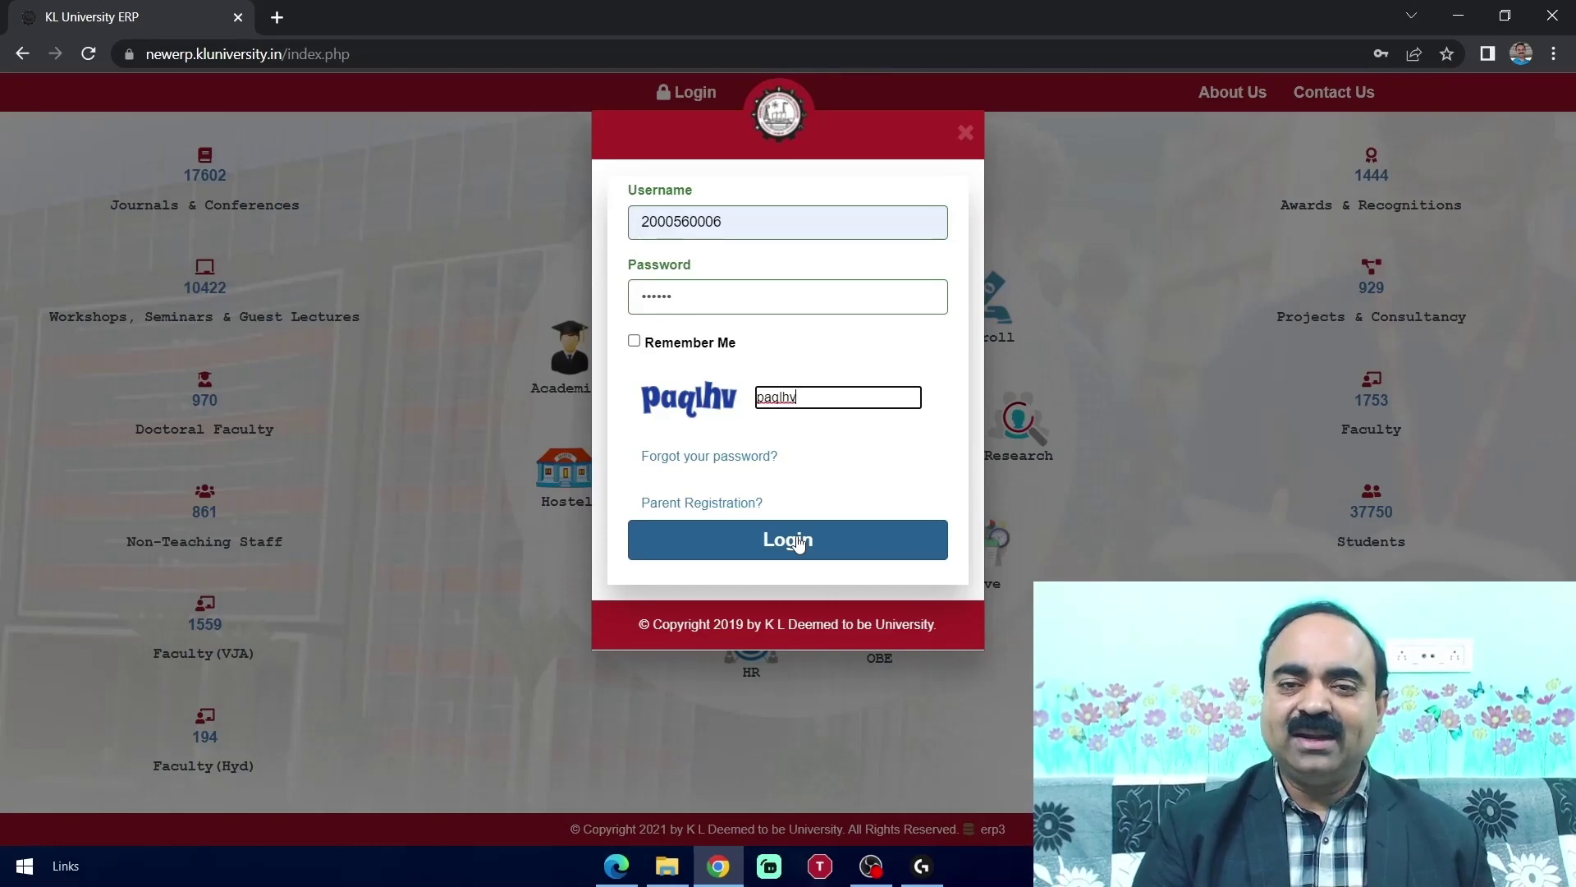
click(797, 544)
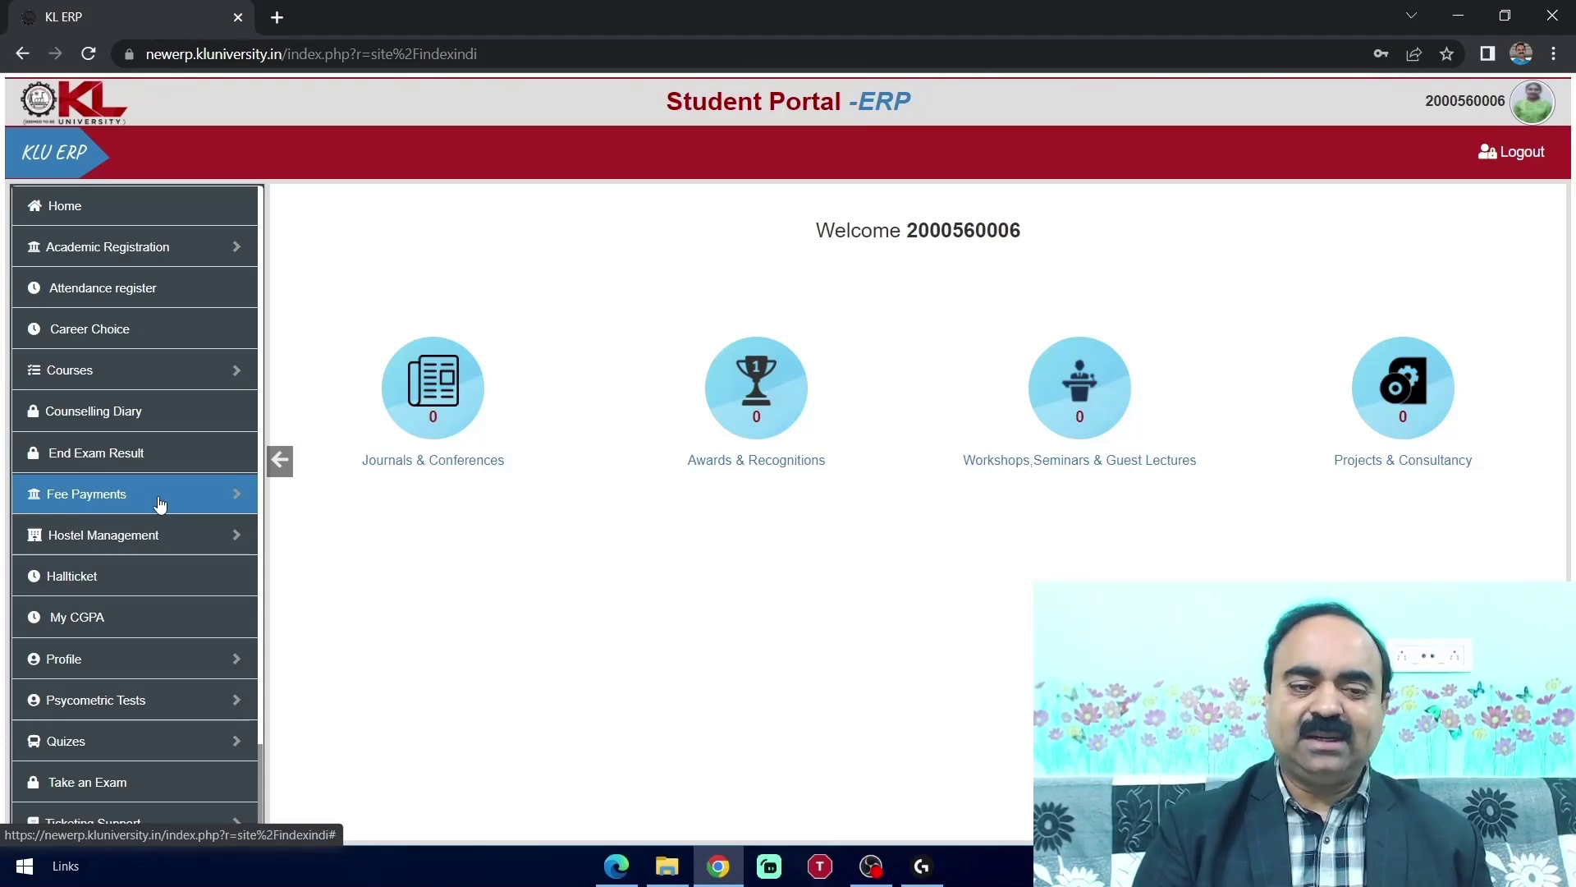
click(160, 504)
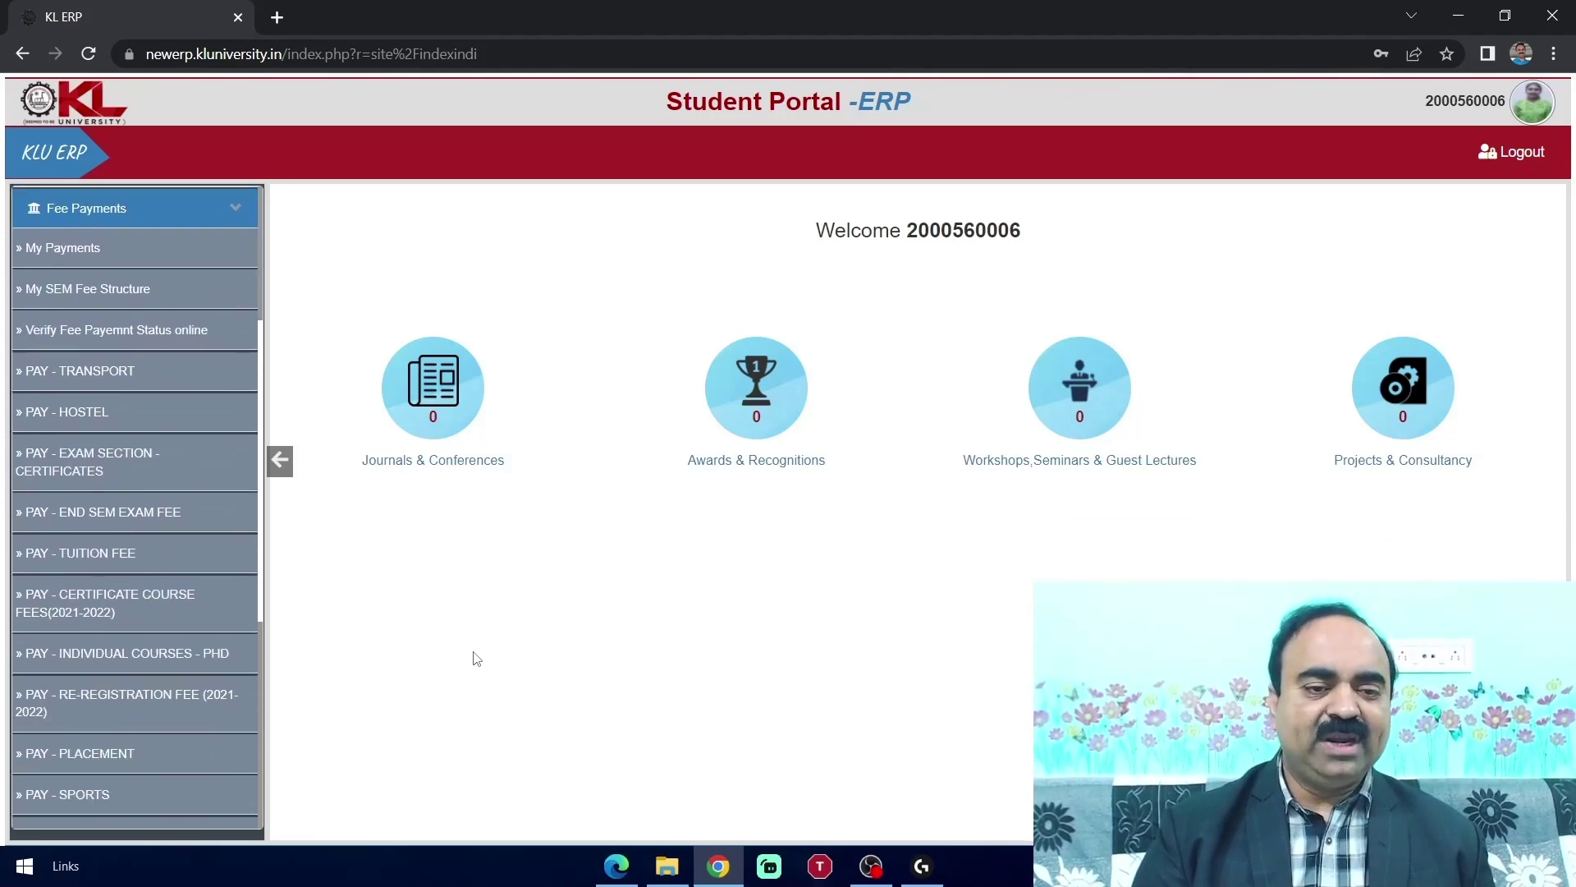
Check the pasted order ID's live status, confirm the 1520.05 success, and update the college DB
click(135, 346)
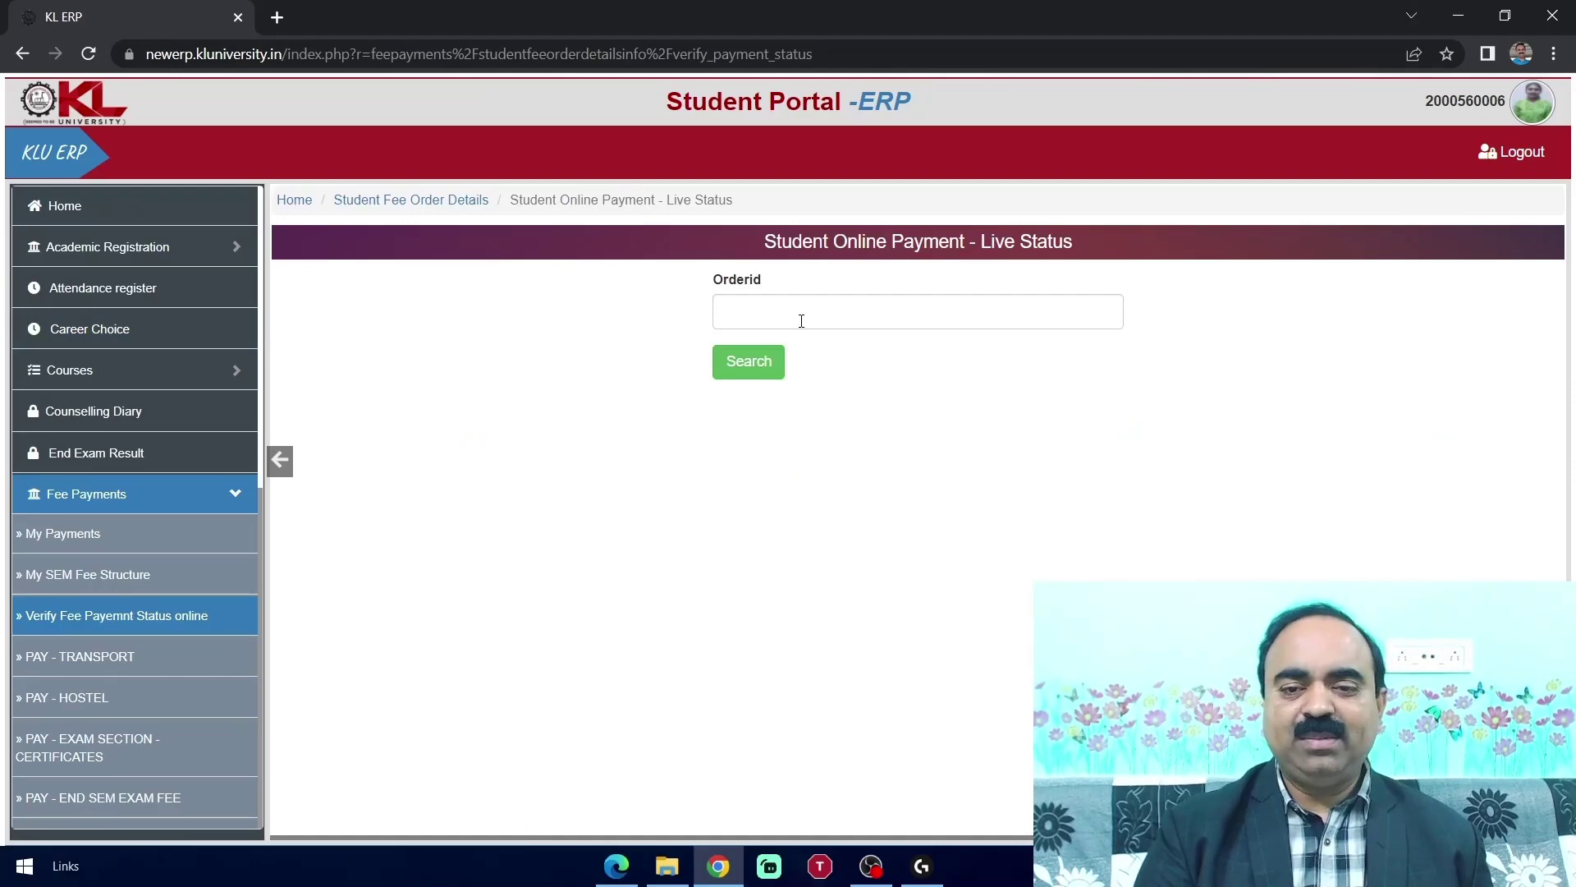
click(792, 315)
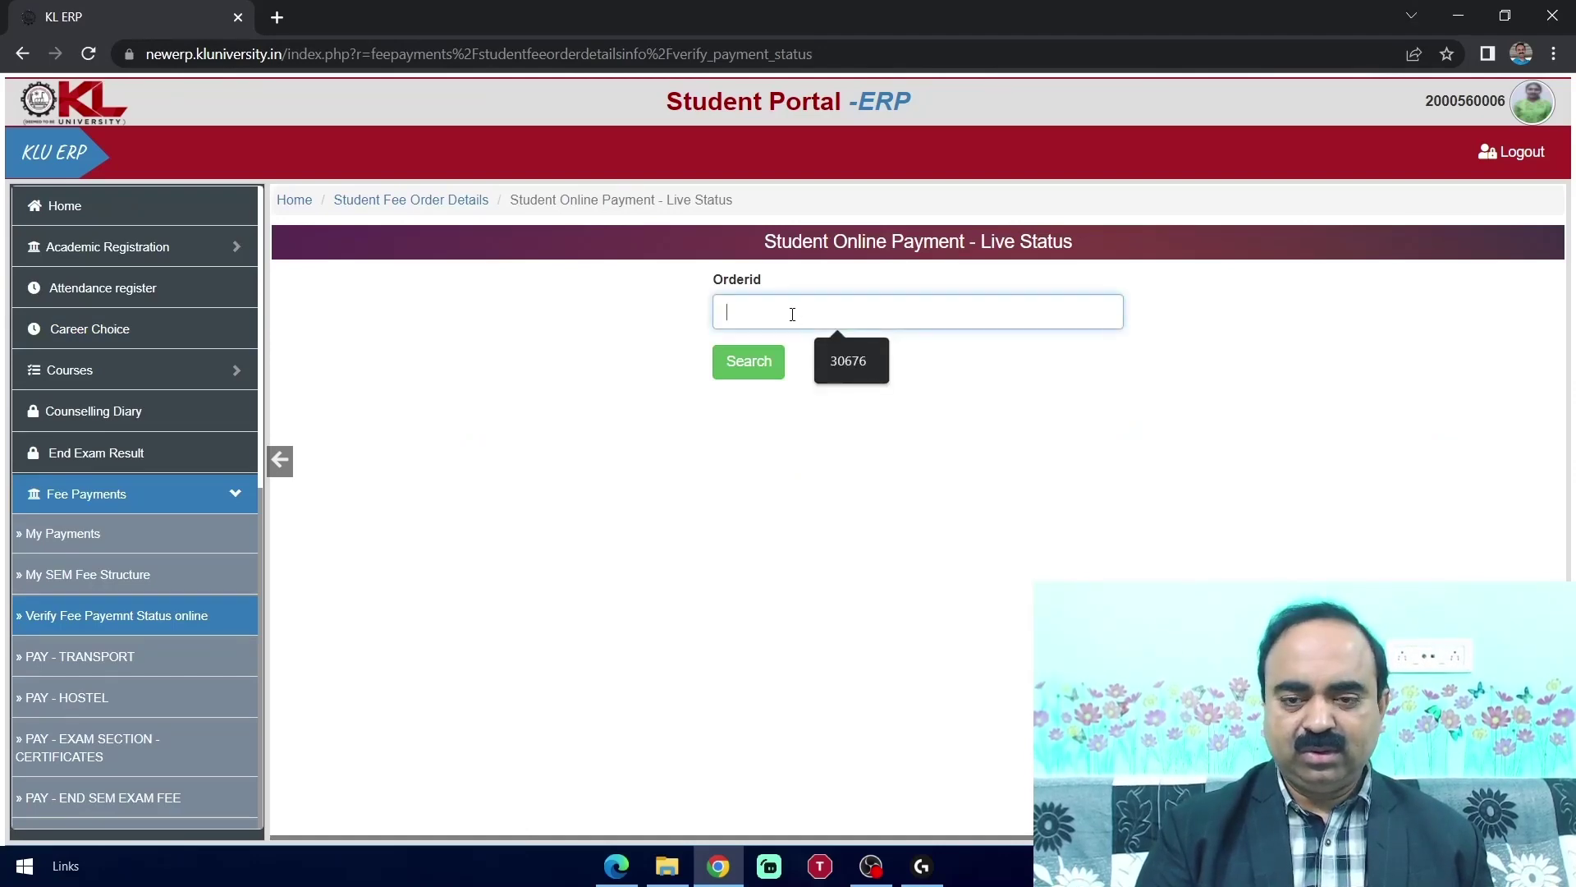
right_click(792, 316)
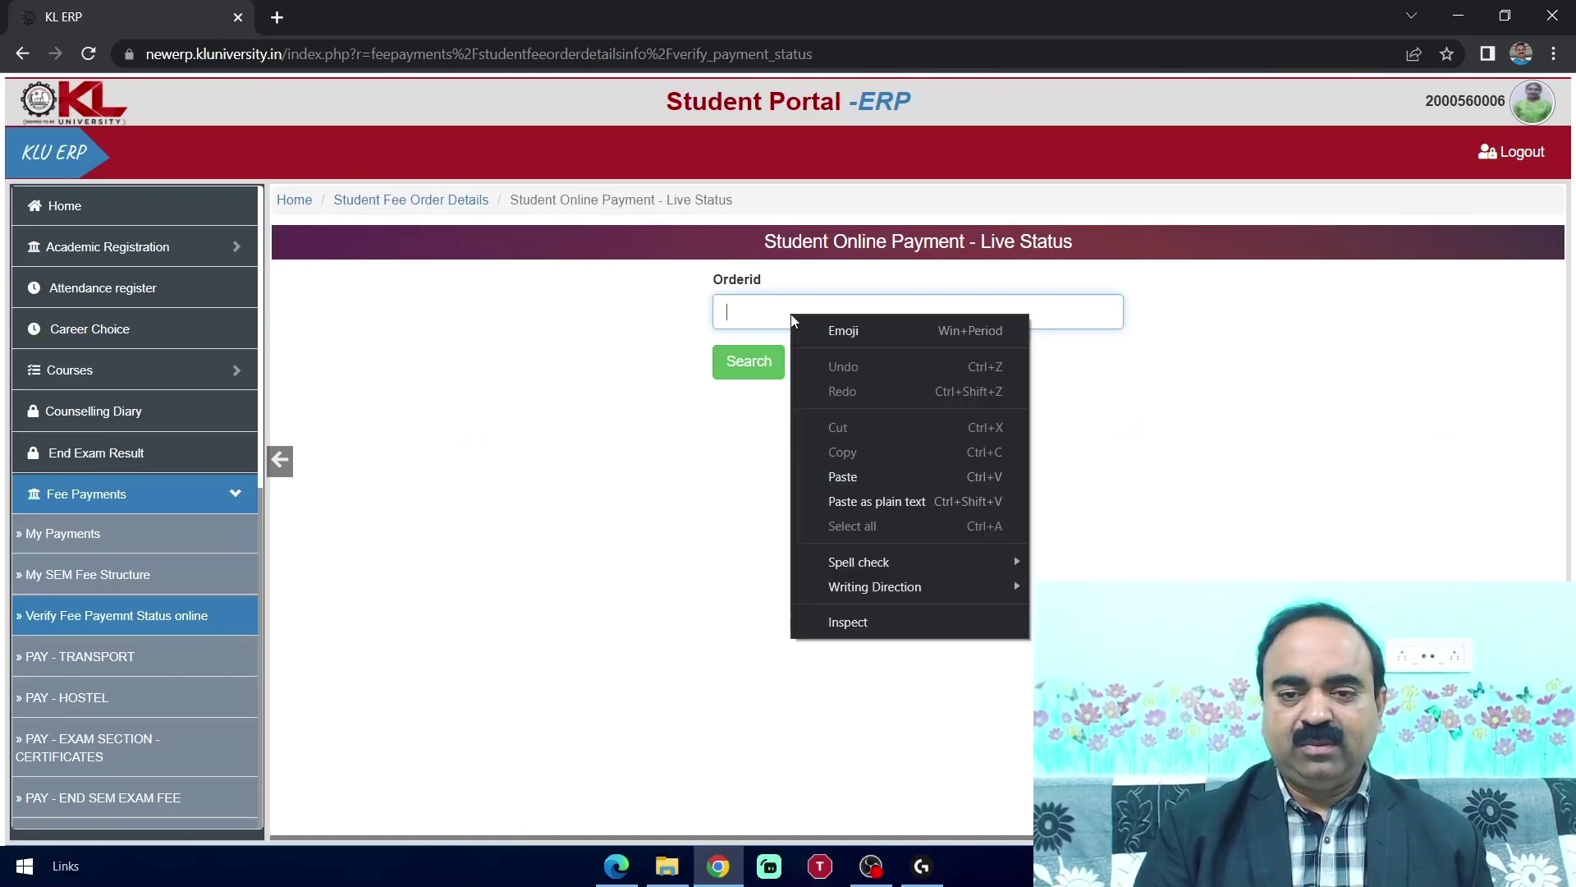
click(870, 474)
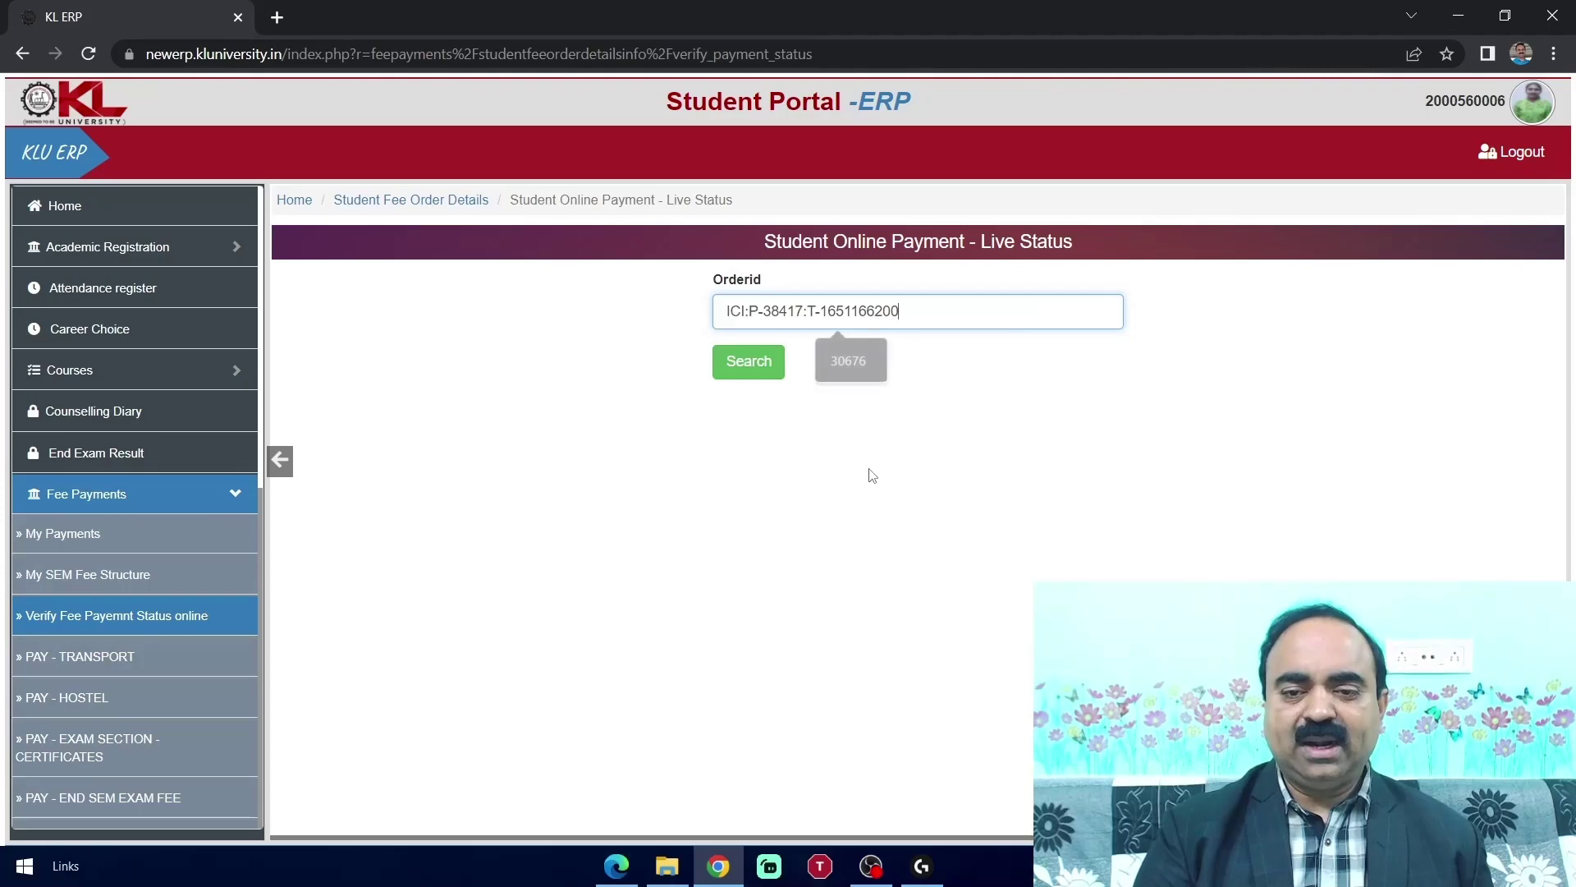
click(763, 367)
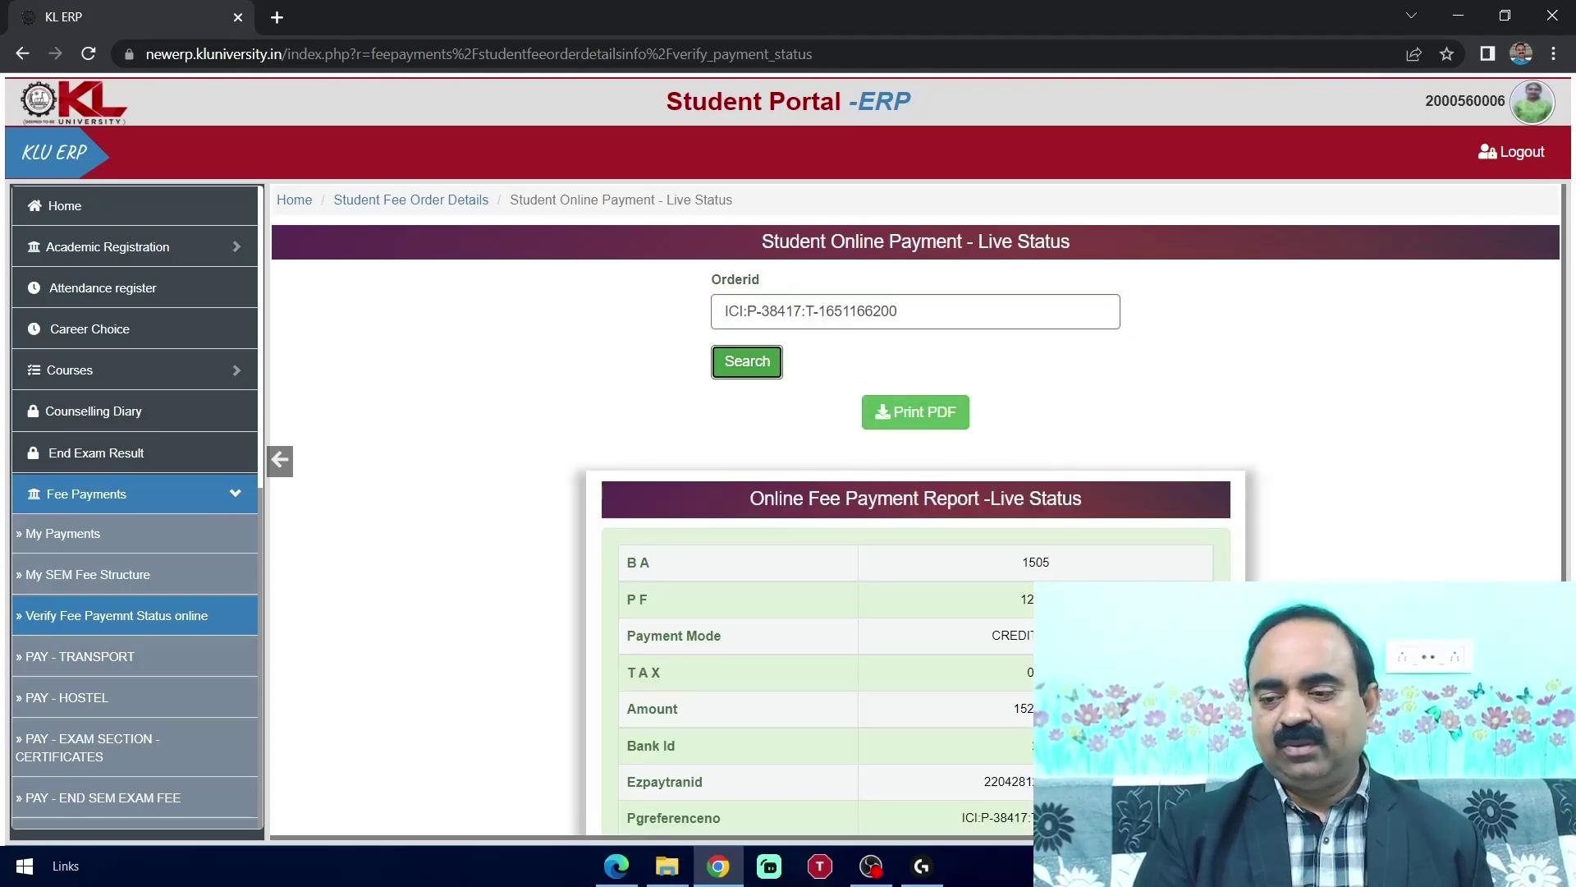
scroll(919, 510, down, 3)
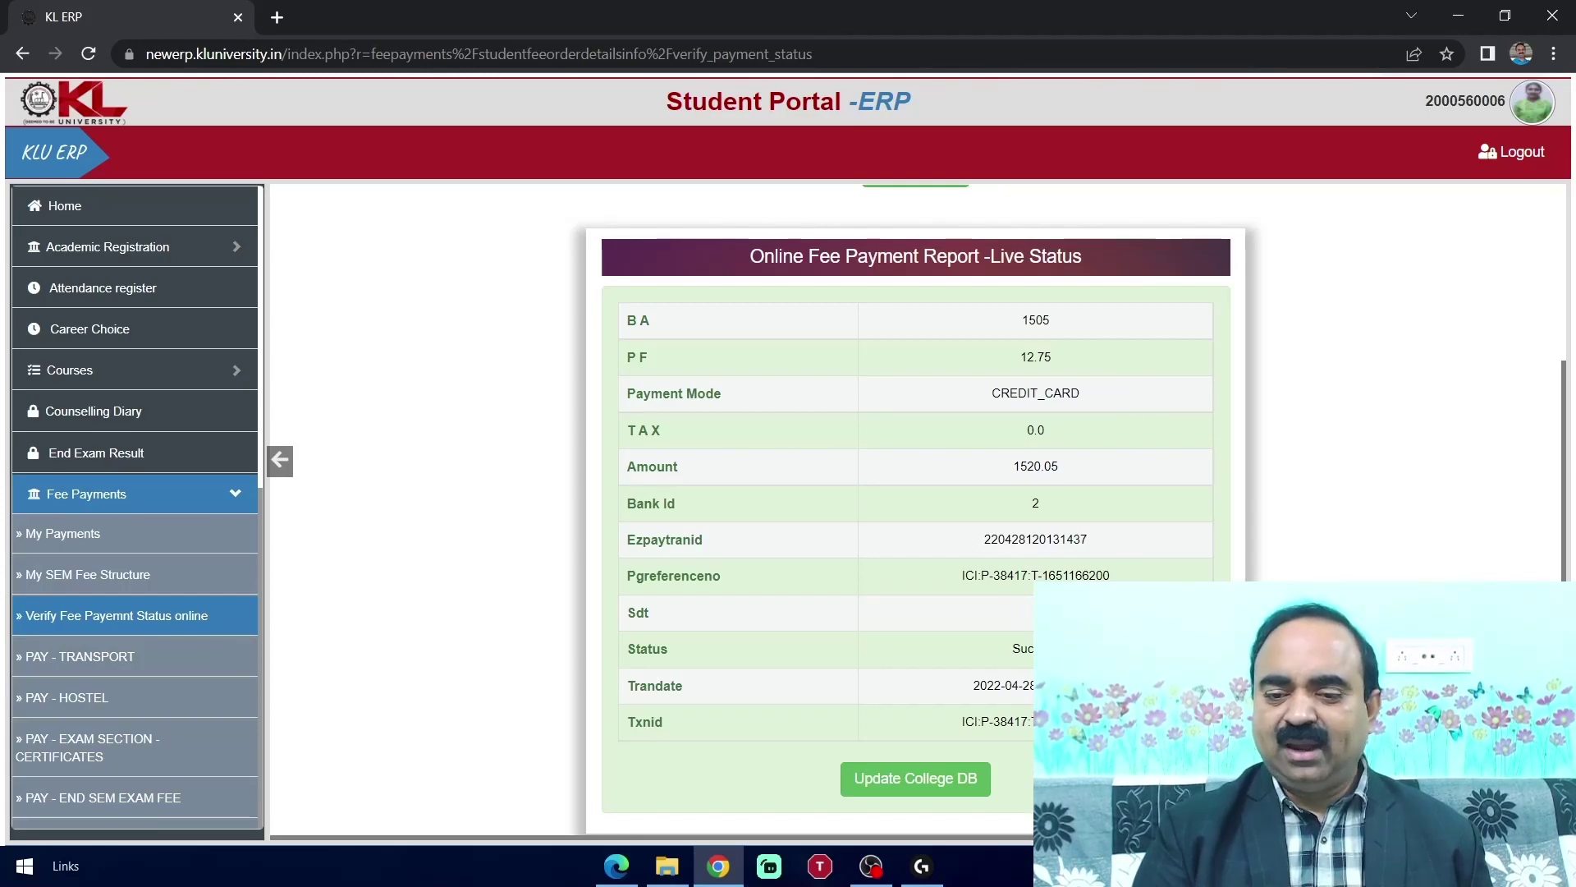
click(939, 785)
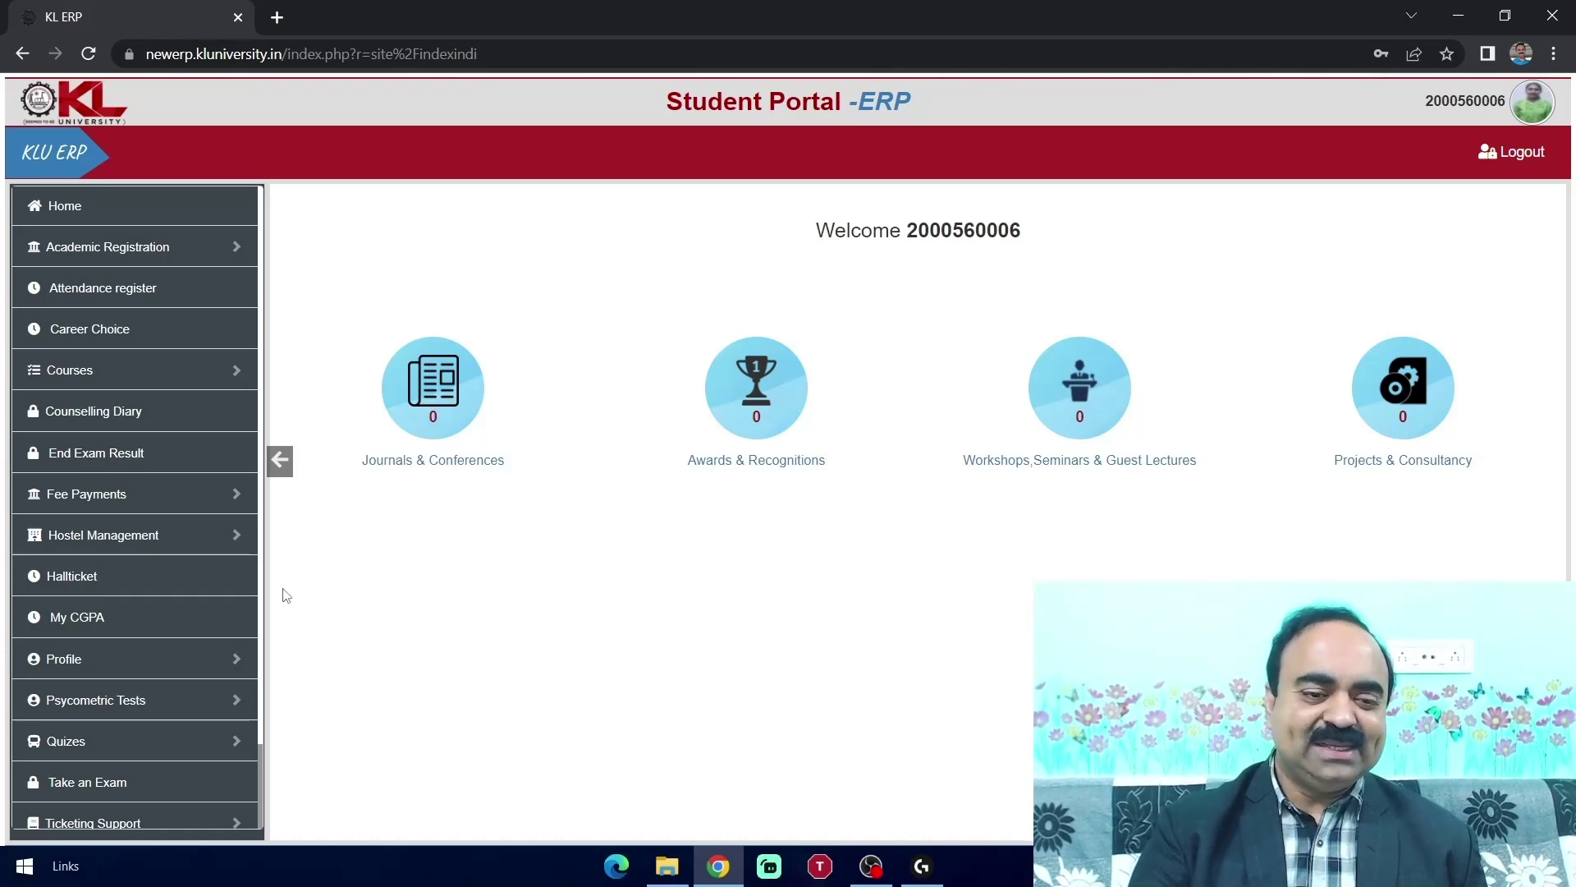
On the Hallticket page, select year - 2 - Even Sem and Regular exams
click(145, 583)
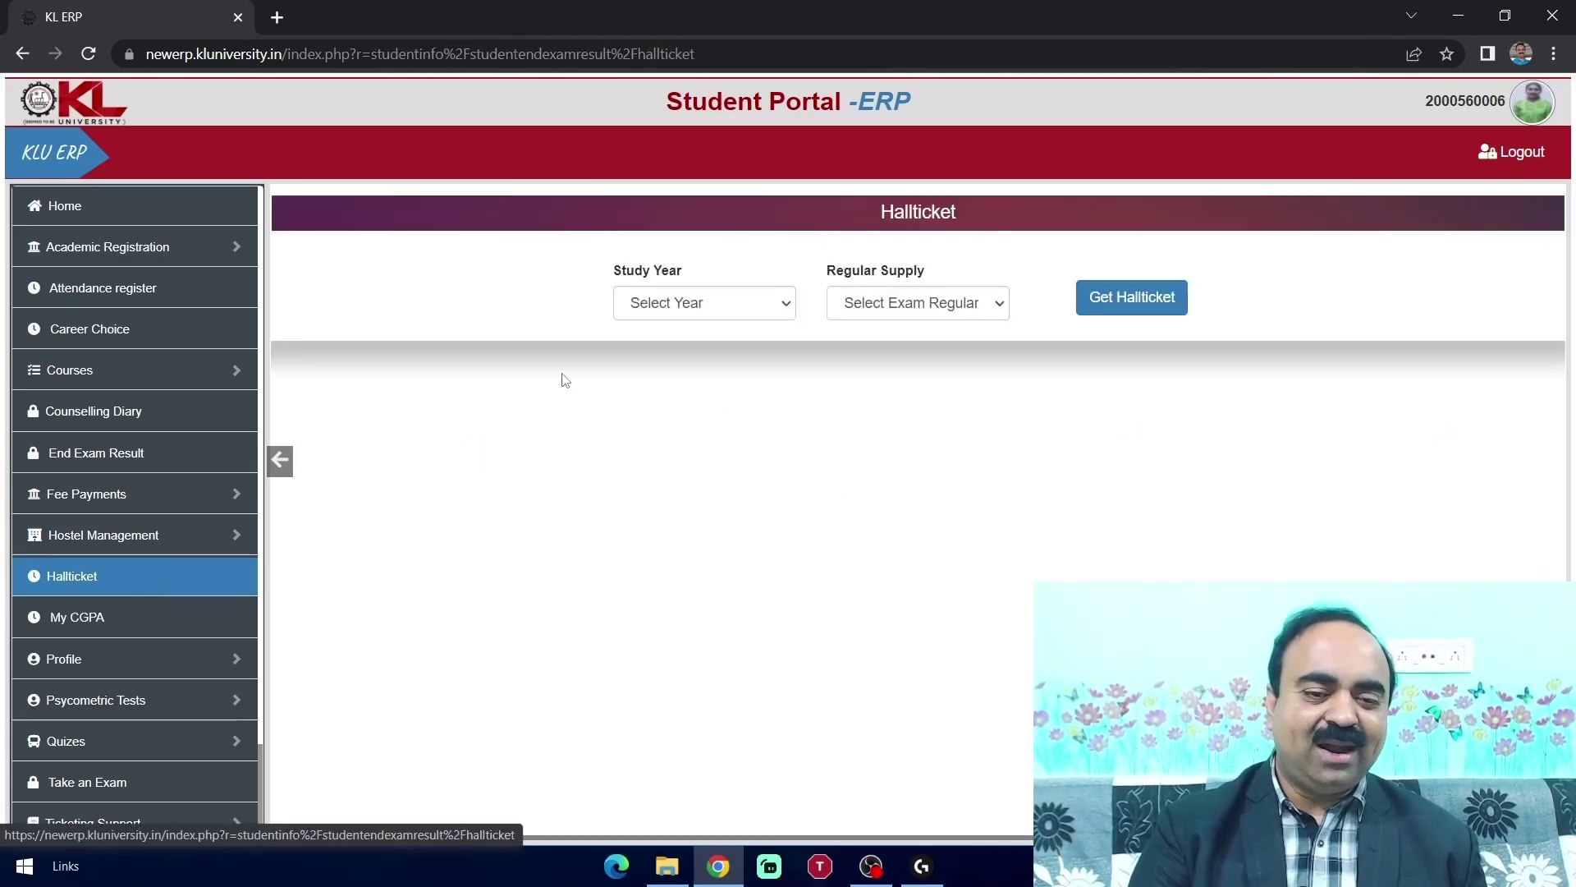
click(786, 315)
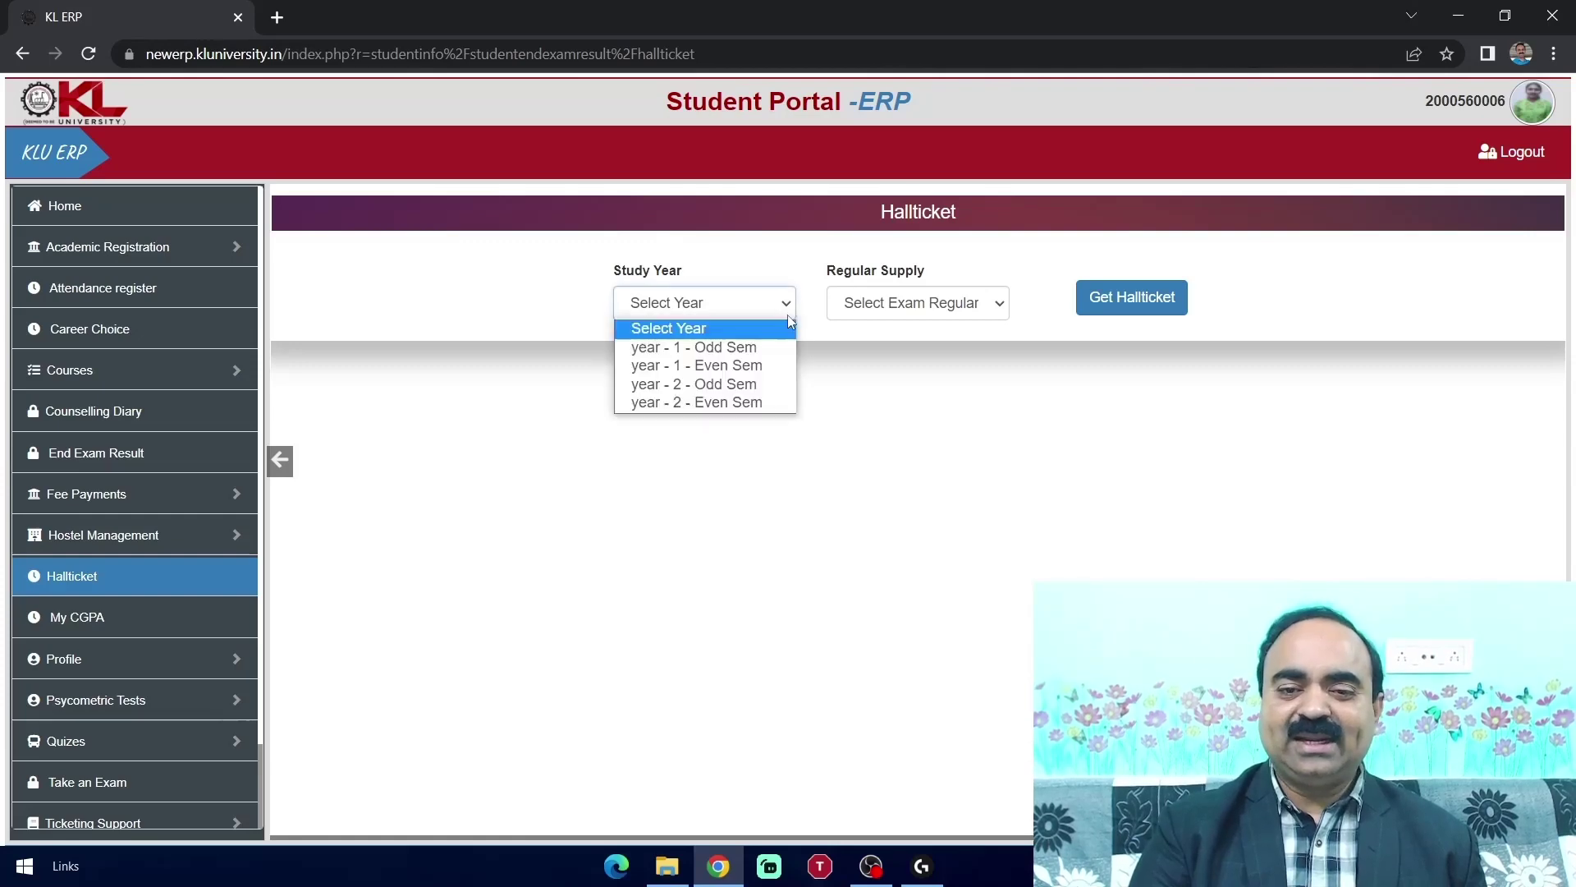
click(750, 402)
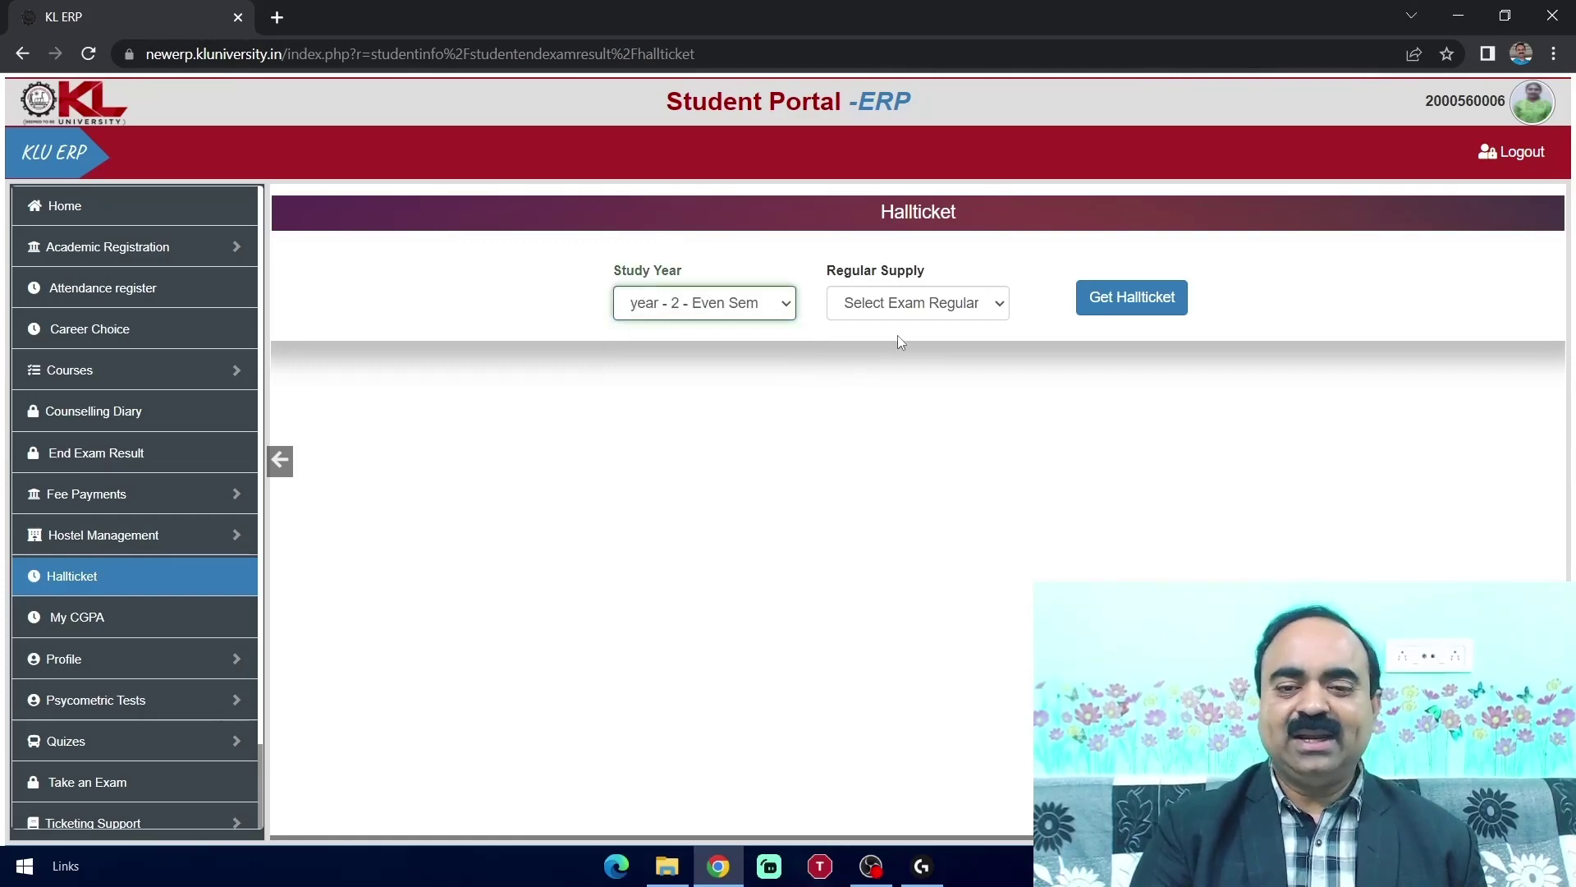
click(976, 309)
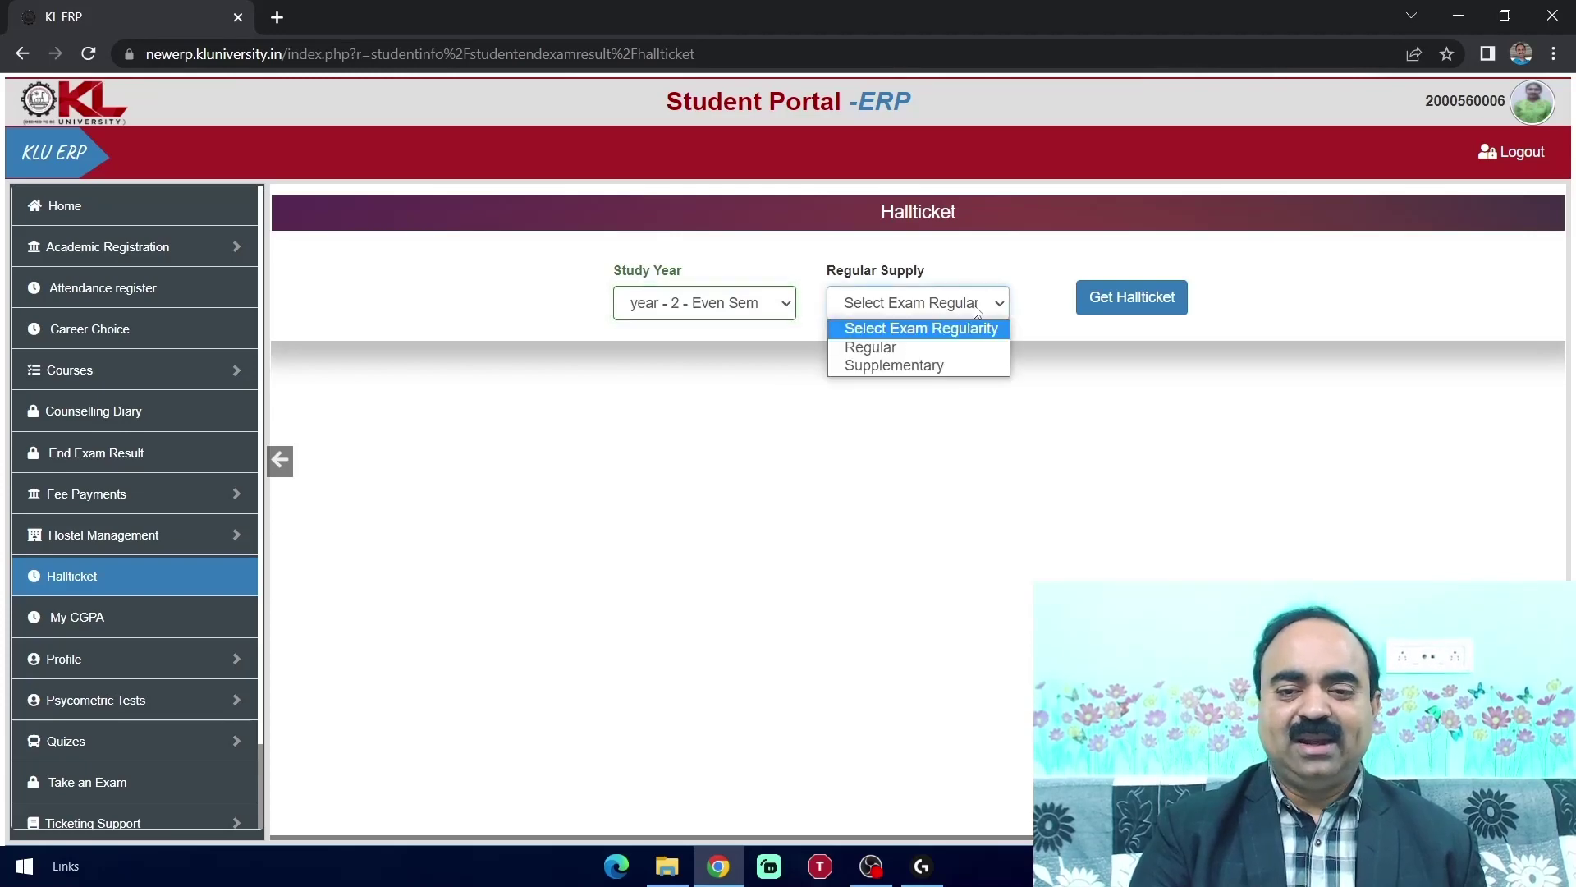
click(933, 353)
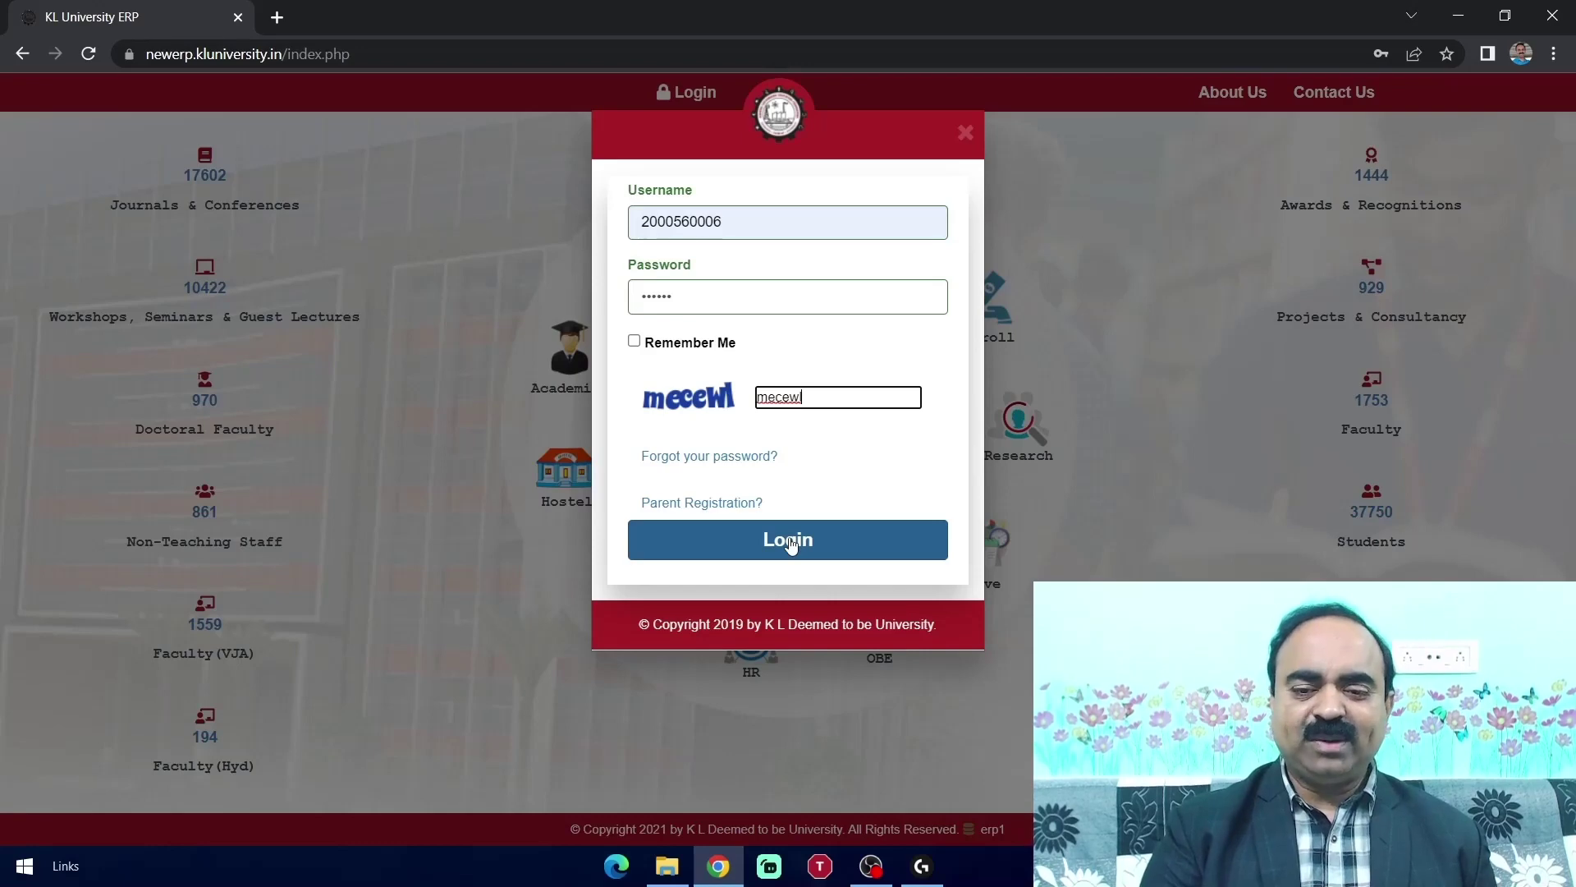
Sign back in and view the End Sem Exam Fee order's details in My Payments, showing Success for 1520.05
click(789, 543)
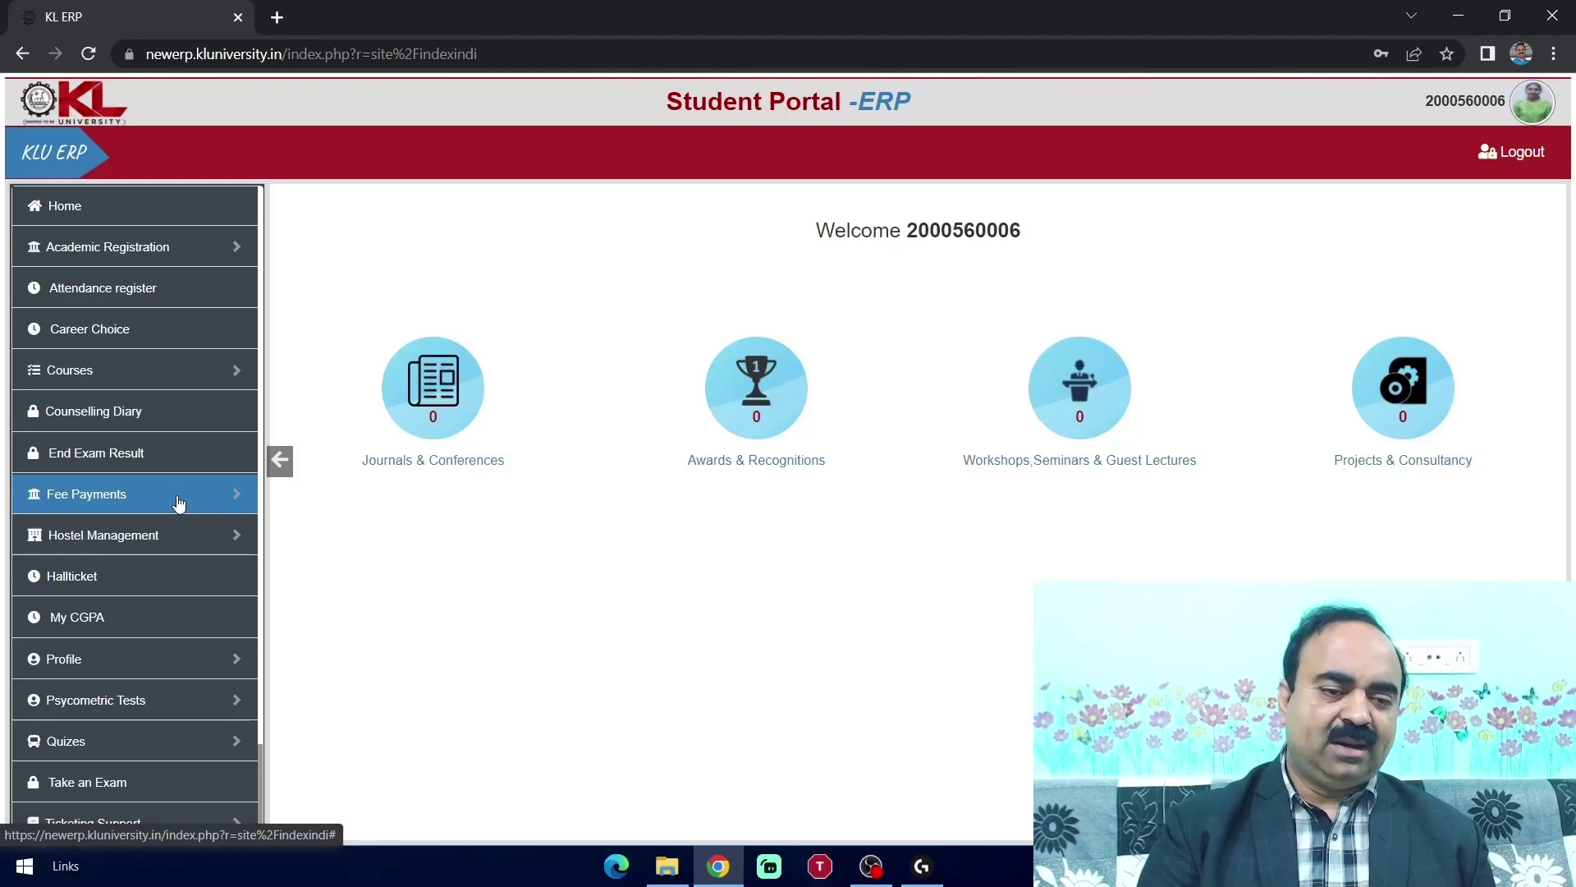
click(179, 500)
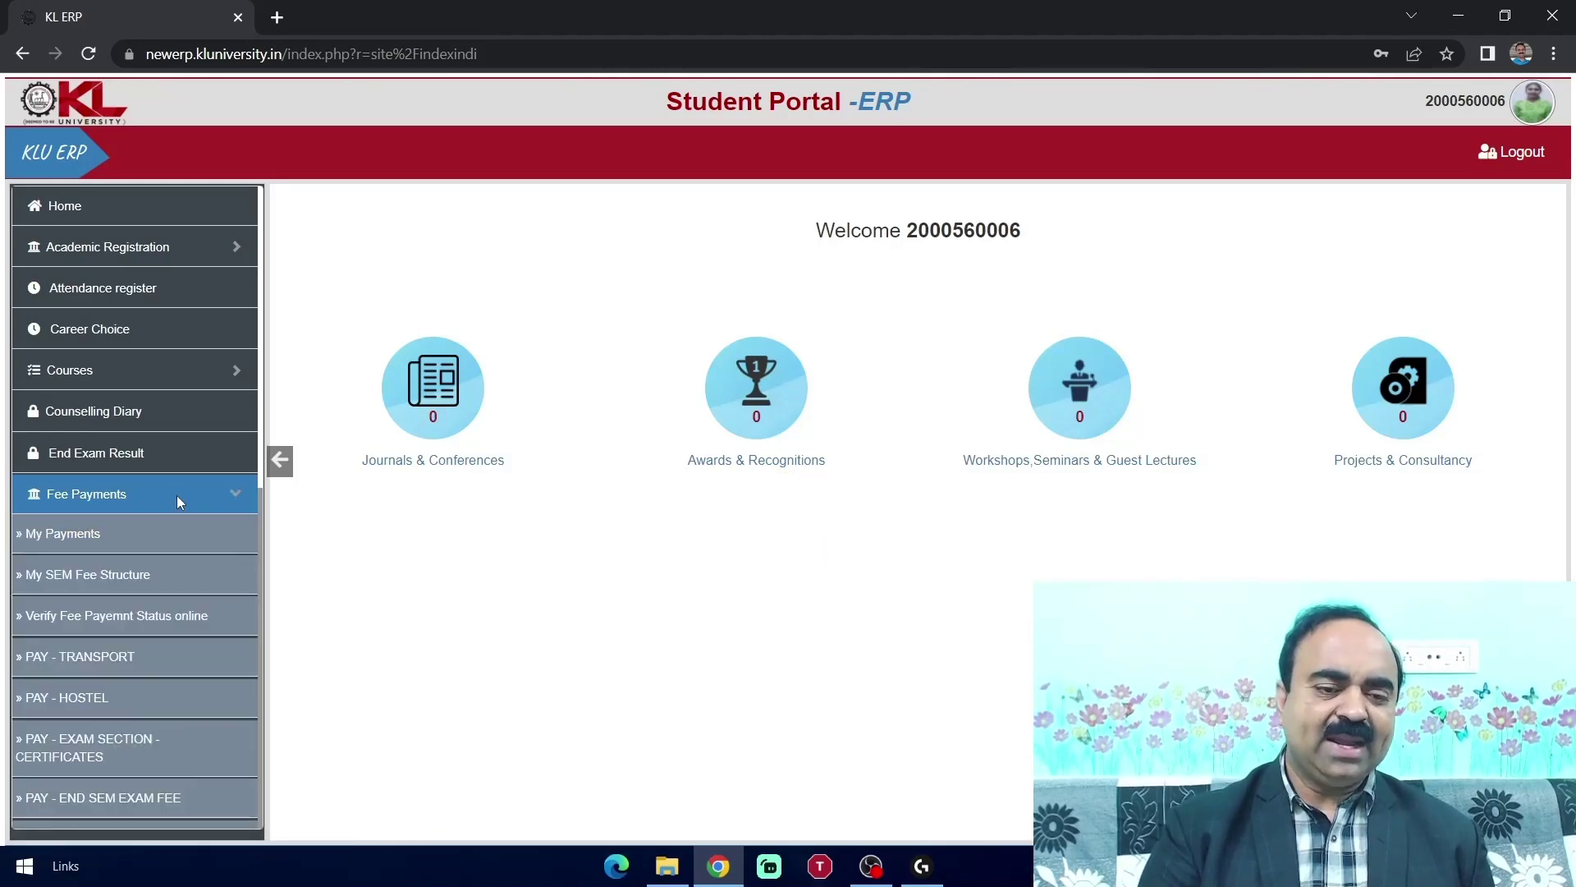
click(156, 544)
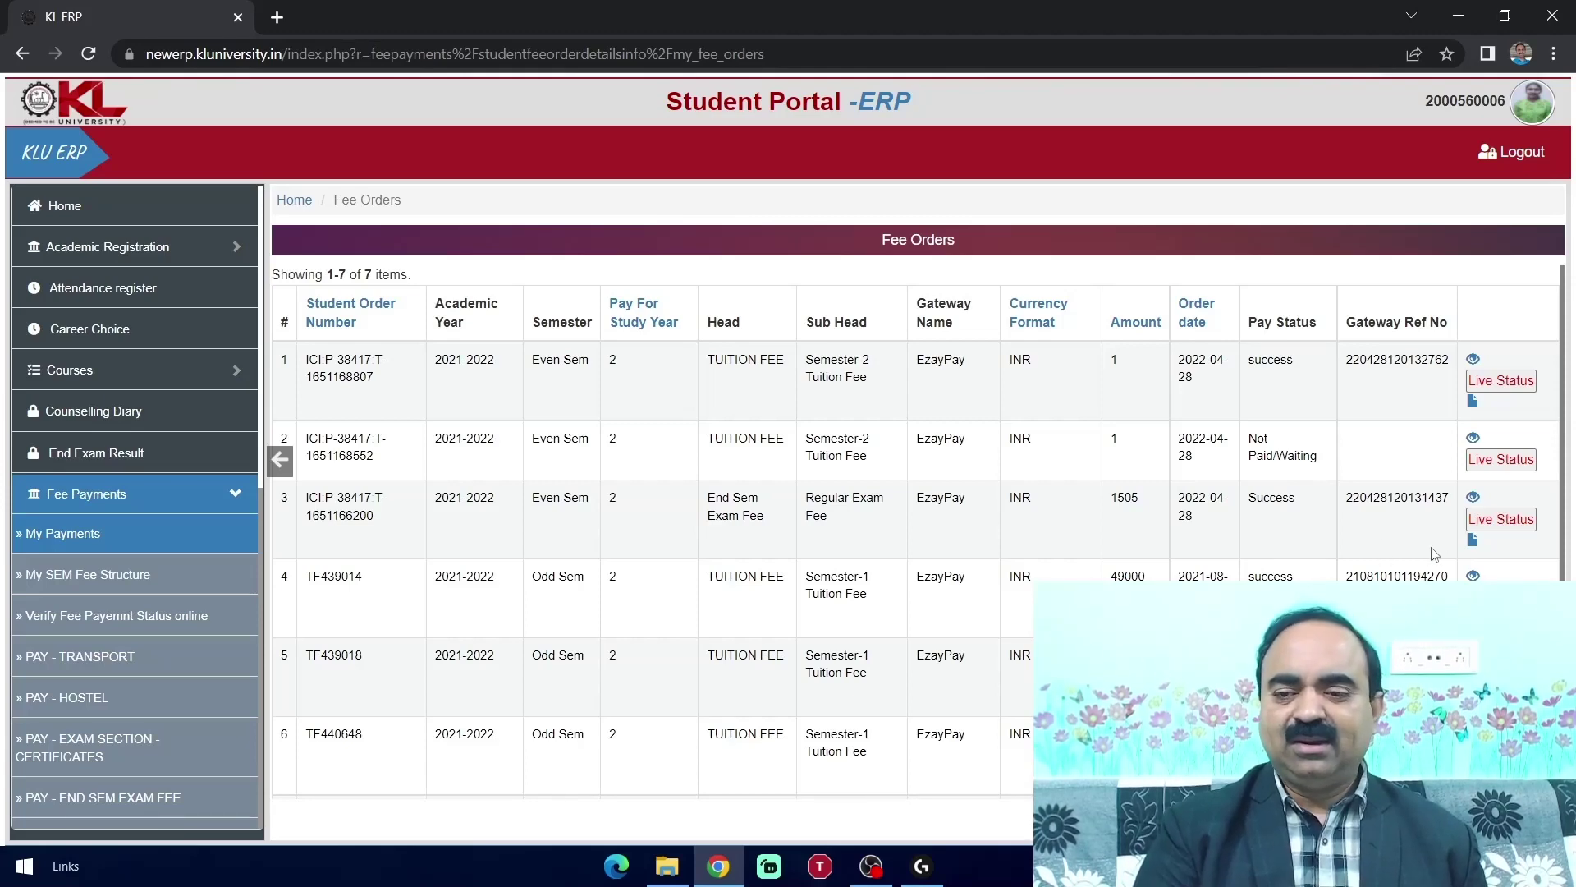
click(1472, 499)
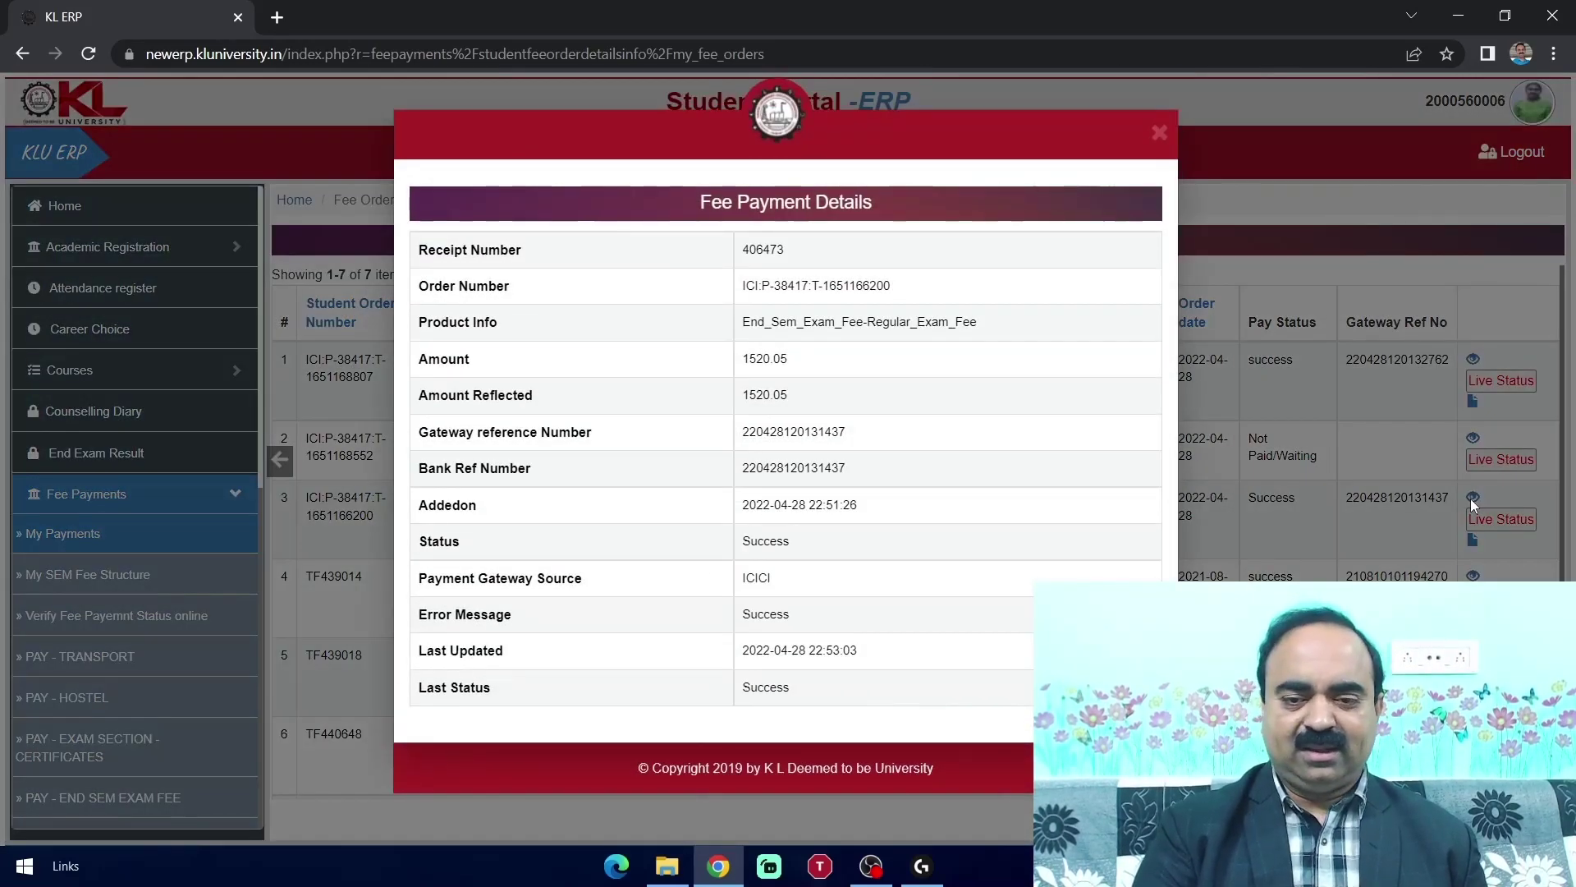